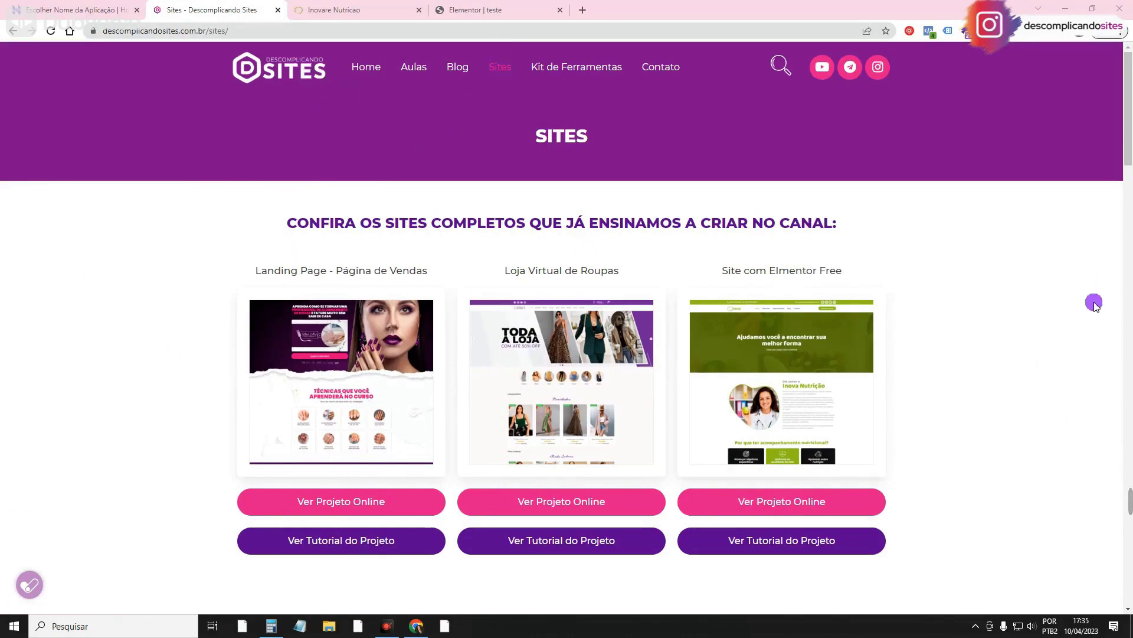
Step: Scroll through the Descomplicando Sites gallery page
{"action": "scroll", "coordinate": [1094, 303], "scroll_direction": "down", "scroll_amount": 4}
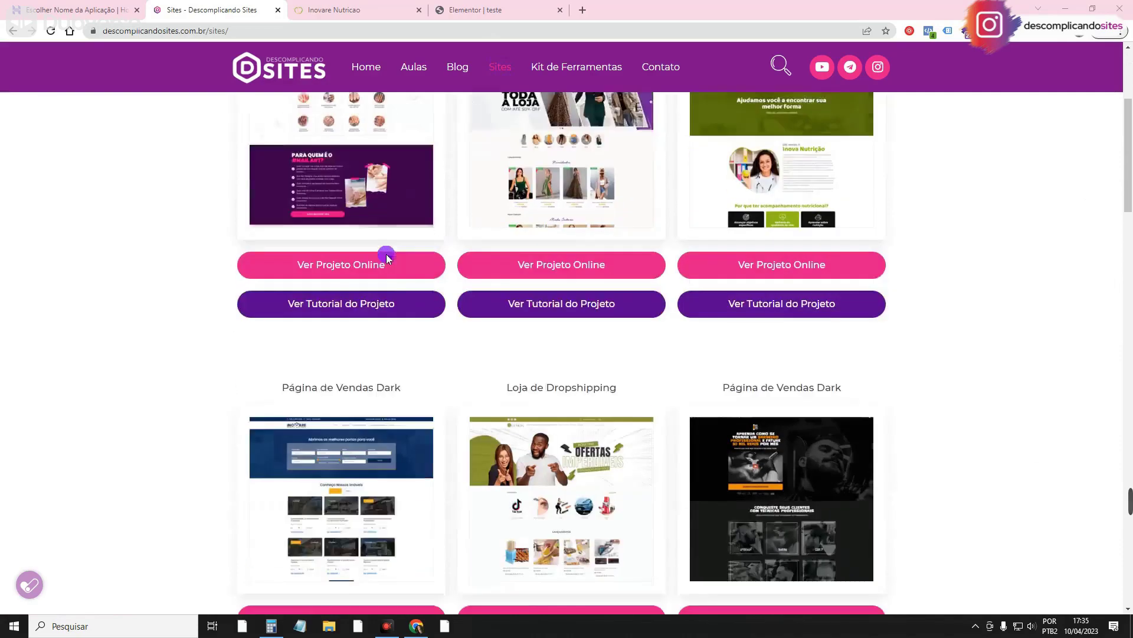
{"action": "scroll", "coordinate": [768, 443], "scroll_direction": "down", "scroll_amount": 1}
{"action": "scroll", "coordinate": [825, 469], "scroll_direction": "down", "scroll_amount": 5}
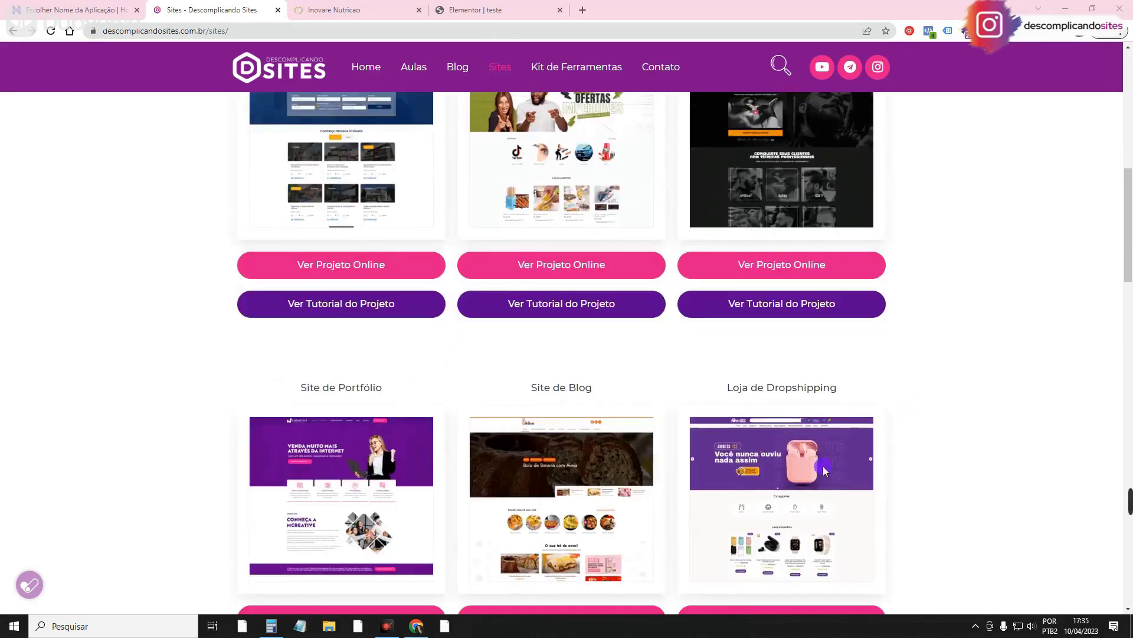
{"action": "scroll", "coordinate": [157, 450], "scroll_direction": "down", "scroll_amount": 5}
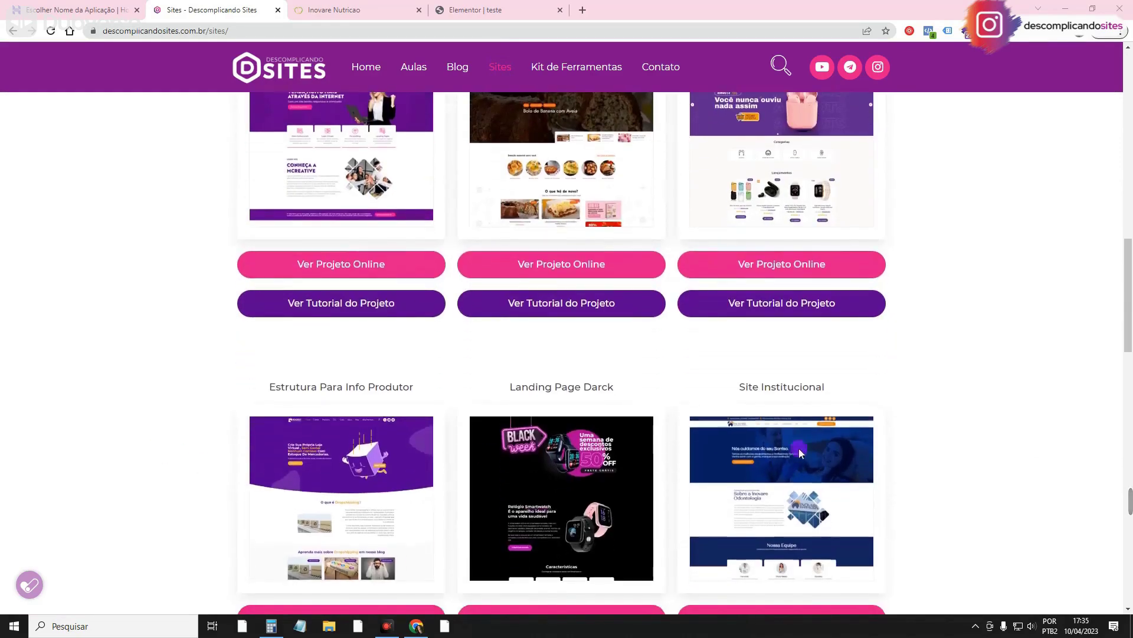
{"action": "scroll", "coordinate": [979, 468], "scroll_direction": "down", "scroll_amount": 5}
{"action": "scroll", "coordinate": [980, 399], "scroll_direction": "up", "scroll_amount": 4}
{"action": "scroll", "coordinate": [979, 400], "scroll_direction": "up", "scroll_amount": 5}
{"action": "scroll", "coordinate": [979, 402], "scroll_direction": "down", "scroll_amount": 5}
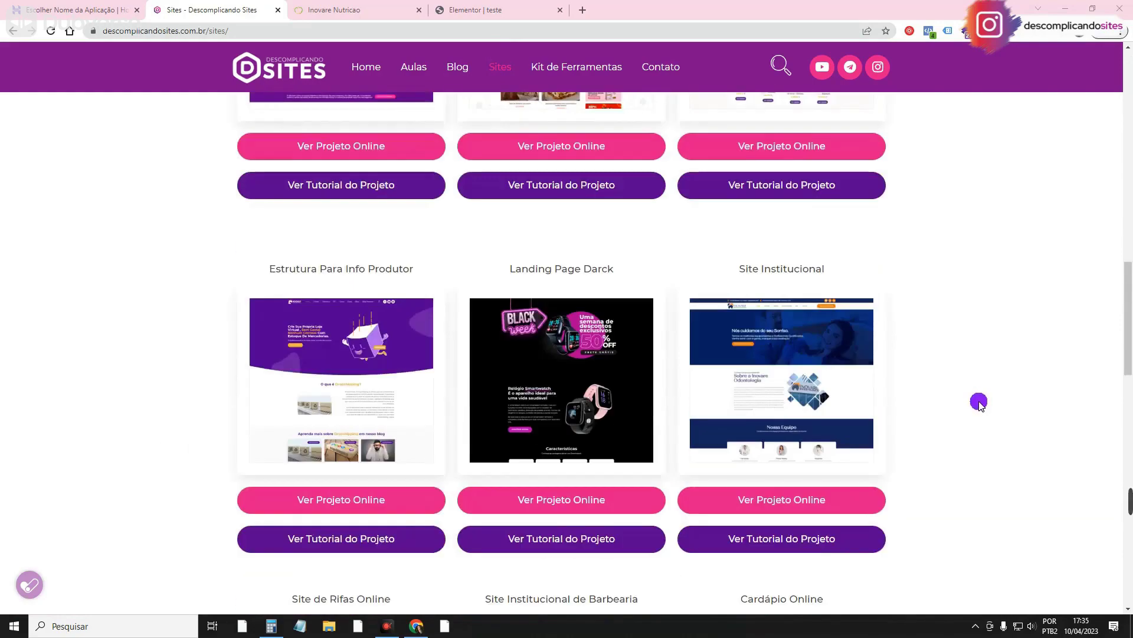
{"action": "scroll", "coordinate": [980, 402], "scroll_direction": "down", "scroll_amount": 5}
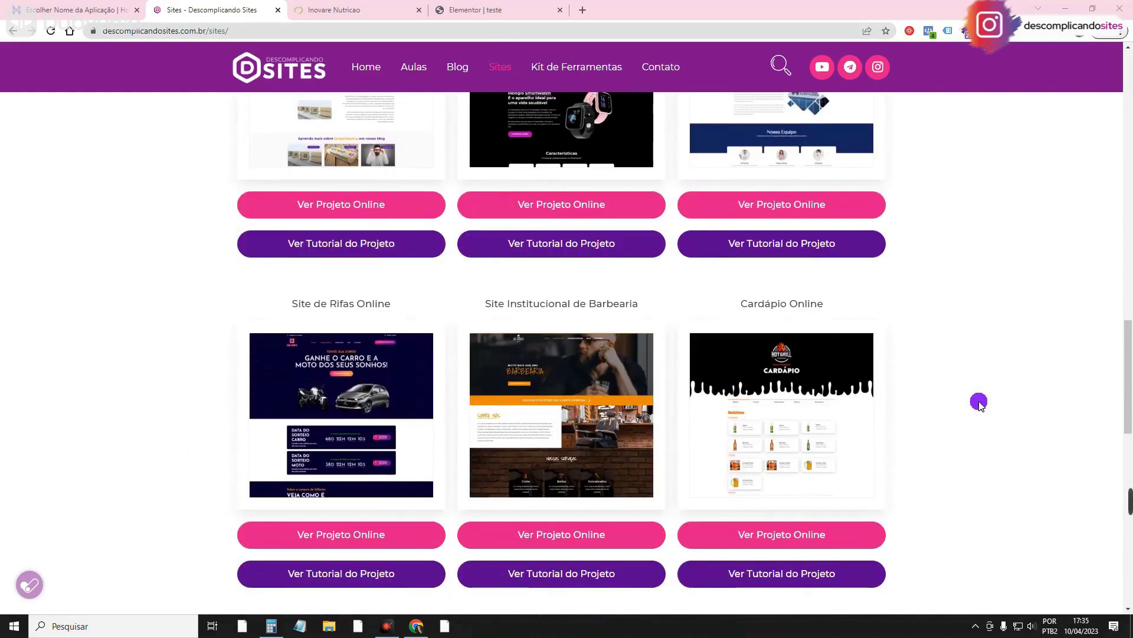
{"action": "scroll", "coordinate": [979, 401], "scroll_direction": "up", "scroll_amount": 15}
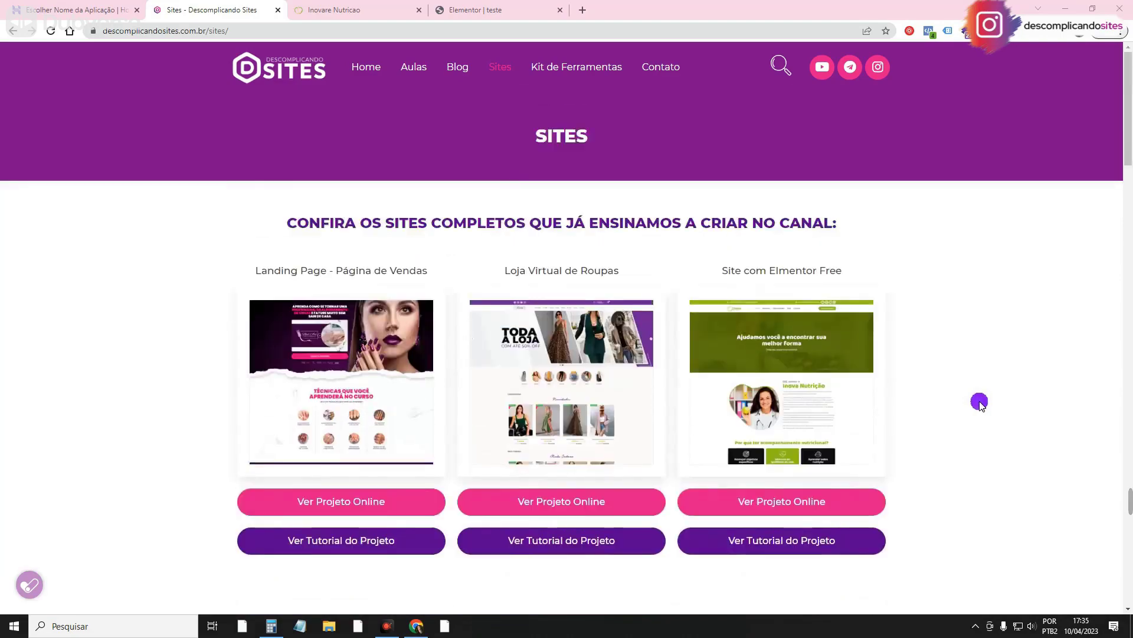
{"action": "scroll", "coordinate": [928, 389], "scroll_direction": "down", "scroll_amount": 2}
{"action": "scroll", "coordinate": [418, 278], "scroll_direction": "down", "scroll_amount": 13}
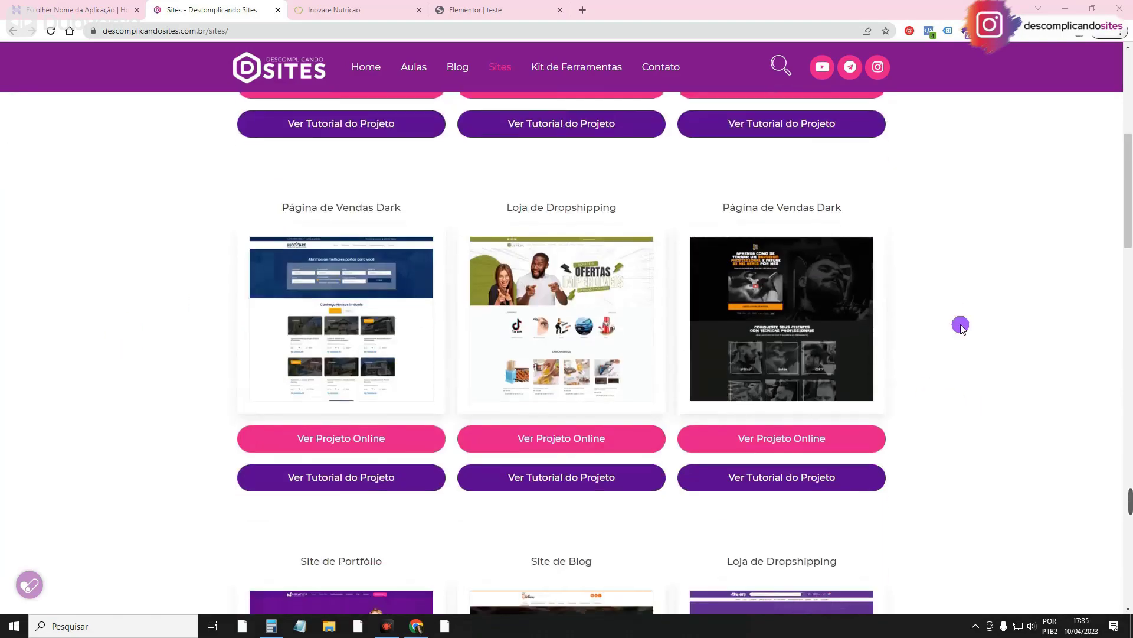
{"action": "scroll", "coordinate": [136, 377], "scroll_direction": "down", "scroll_amount": 4}
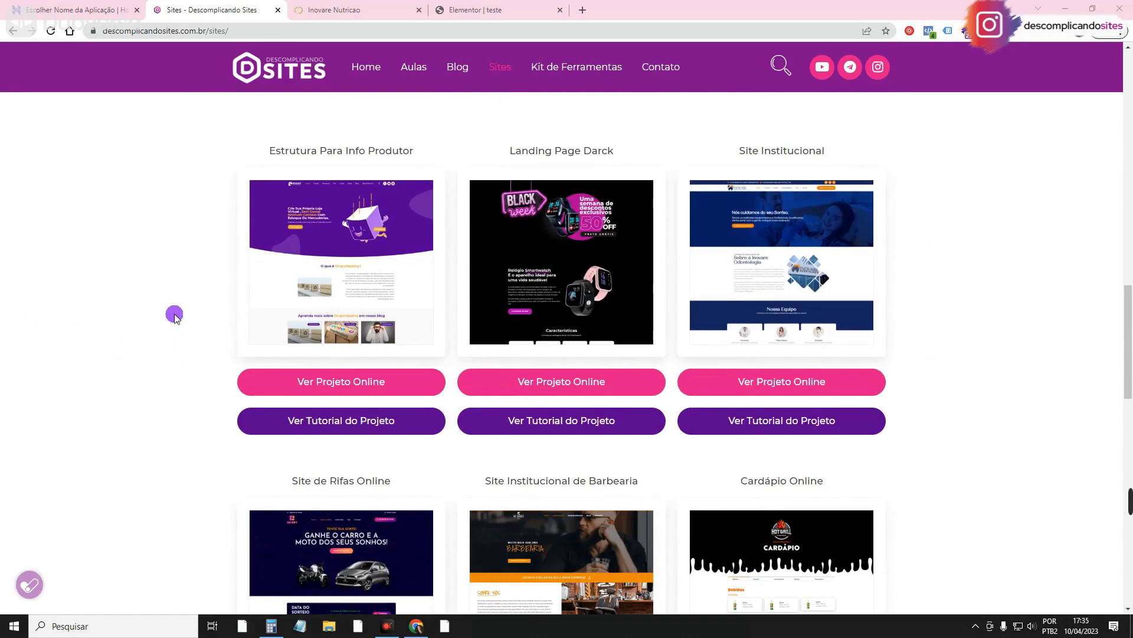
{"action": "scroll", "coordinate": [484, 410], "scroll_direction": "down", "scroll_amount": 5}
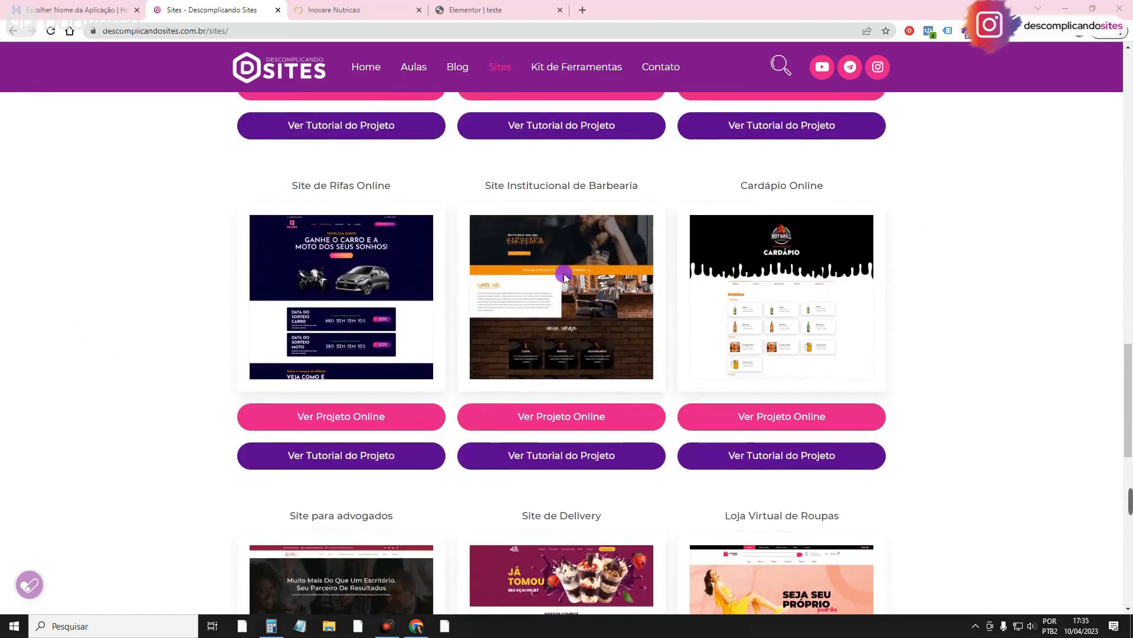
{"action": "scroll", "coordinate": [791, 407], "scroll_direction": "down", "scroll_amount": 3}
{"action": "scroll", "coordinate": [550, 390], "scroll_direction": "down", "scroll_amount": 2}
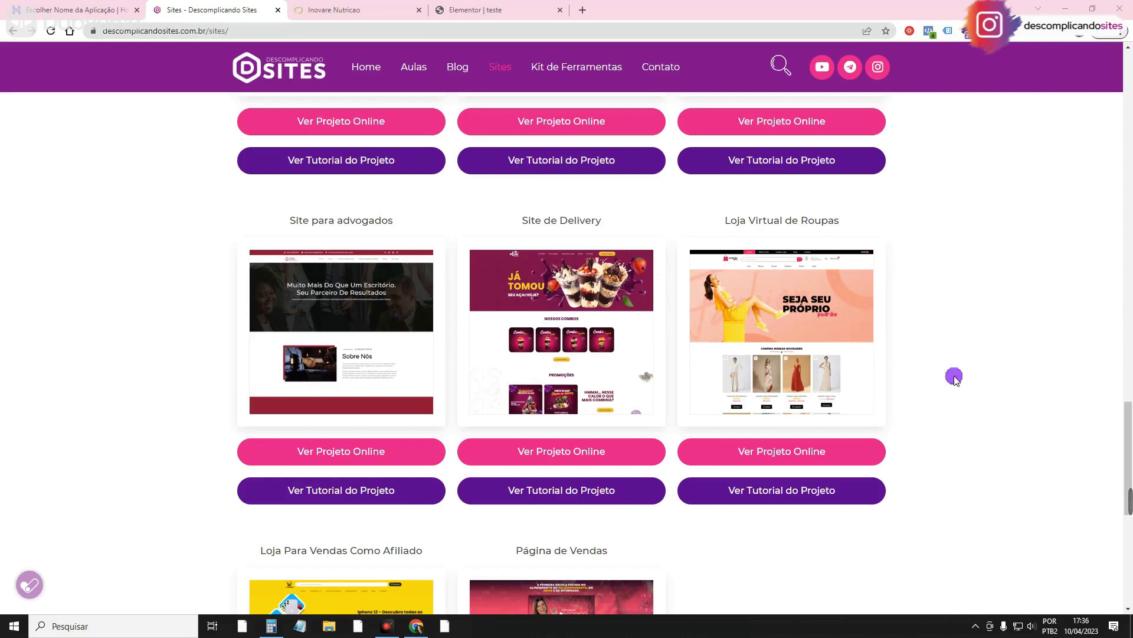
Step: In the Elementor editor, select the hero's left and right columns to inspect them
{"action": "left_click", "coordinate": [476, 11]}
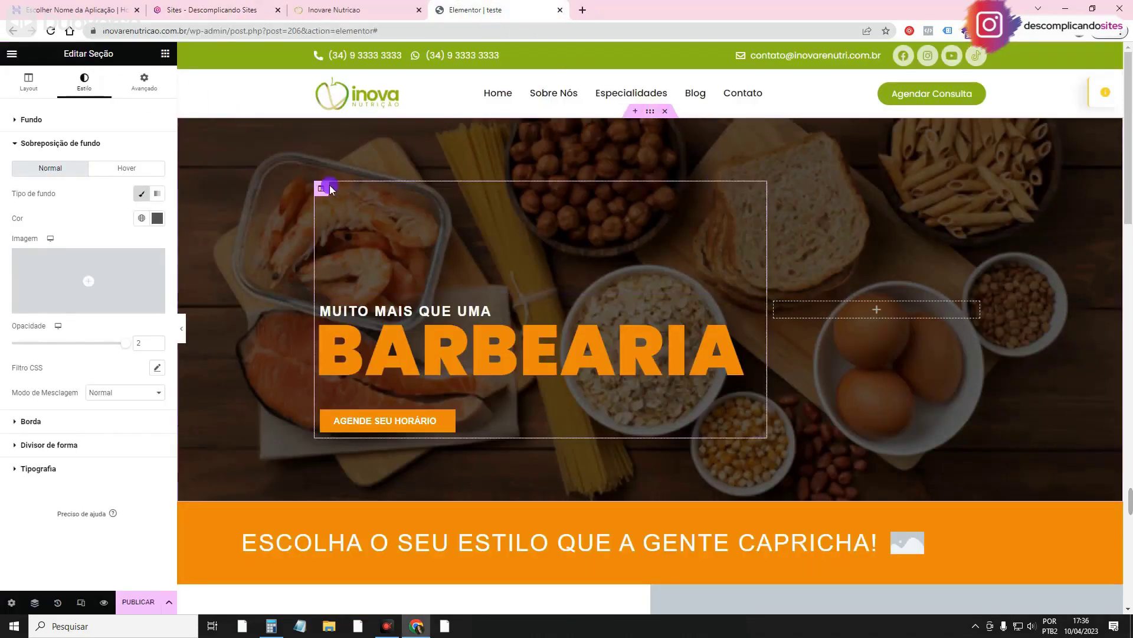
{"action": "left_click", "coordinate": [328, 188]}
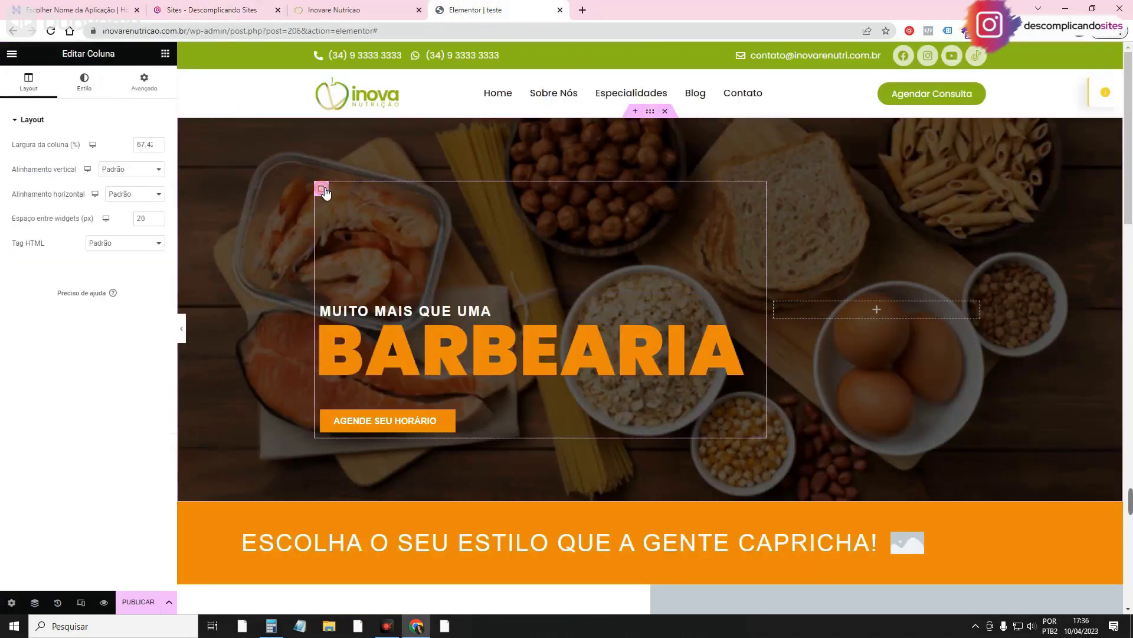
{"action": "left_click", "coordinate": [775, 304]}
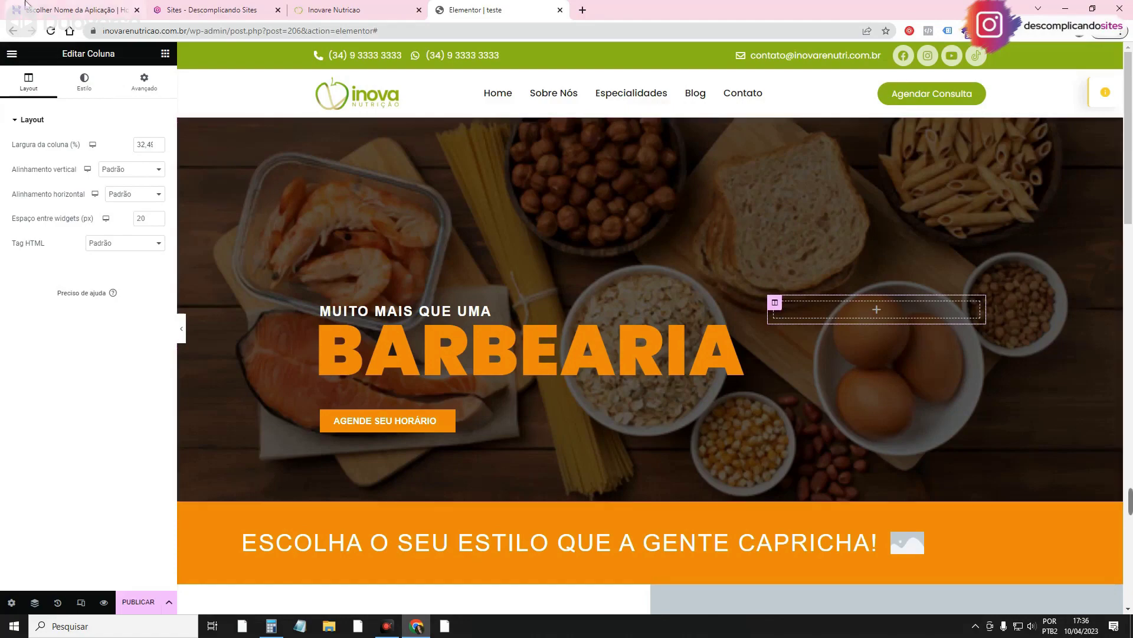
Step: Switch to the Inovare Nutrição site and go to its WordPress dashboard (Painel)
{"action": "left_click", "coordinate": [233, 11]}
{"action": "scroll", "coordinate": [1045, 384], "scroll_direction": "up", "scroll_amount": 15}
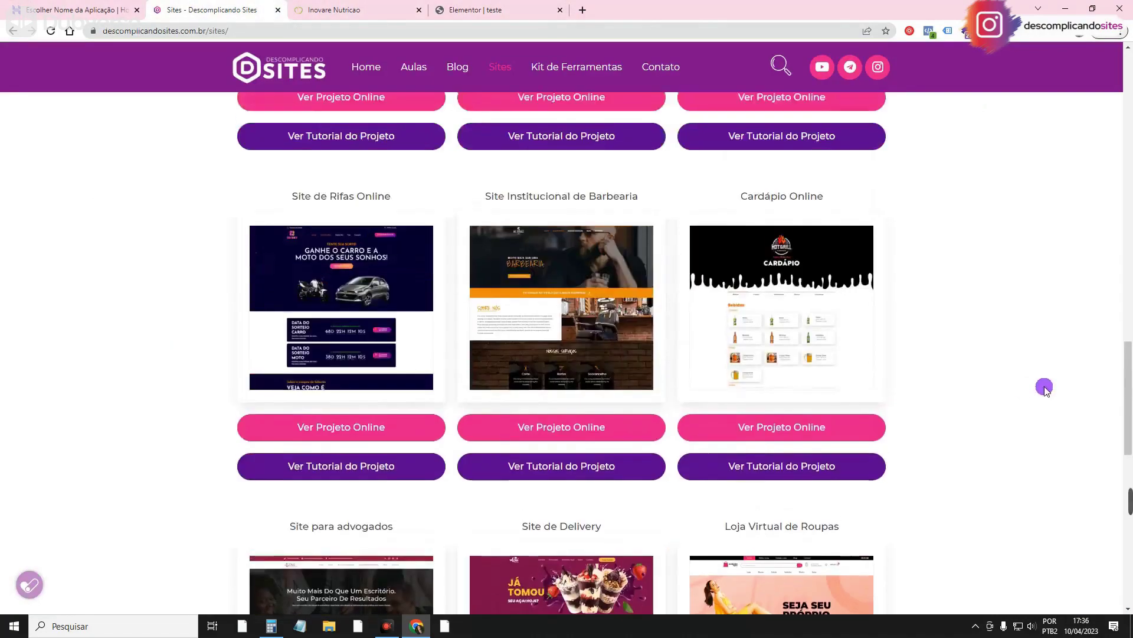
{"action": "scroll", "coordinate": [977, 277], "scroll_direction": "up", "scroll_amount": 4}
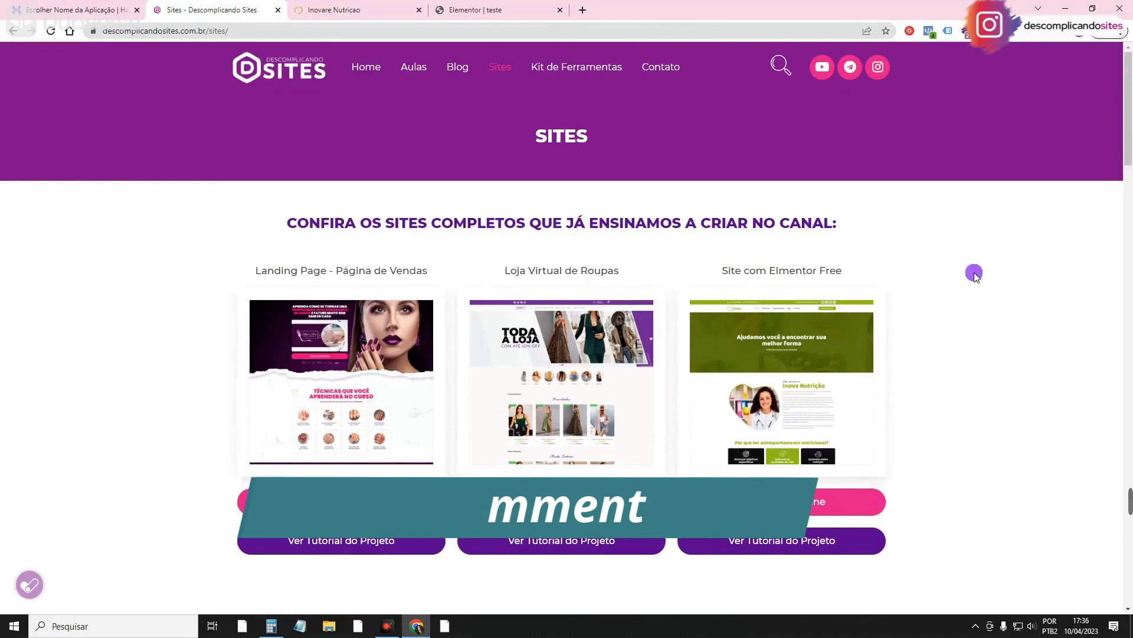
{"action": "left_click", "coordinate": [354, 7]}
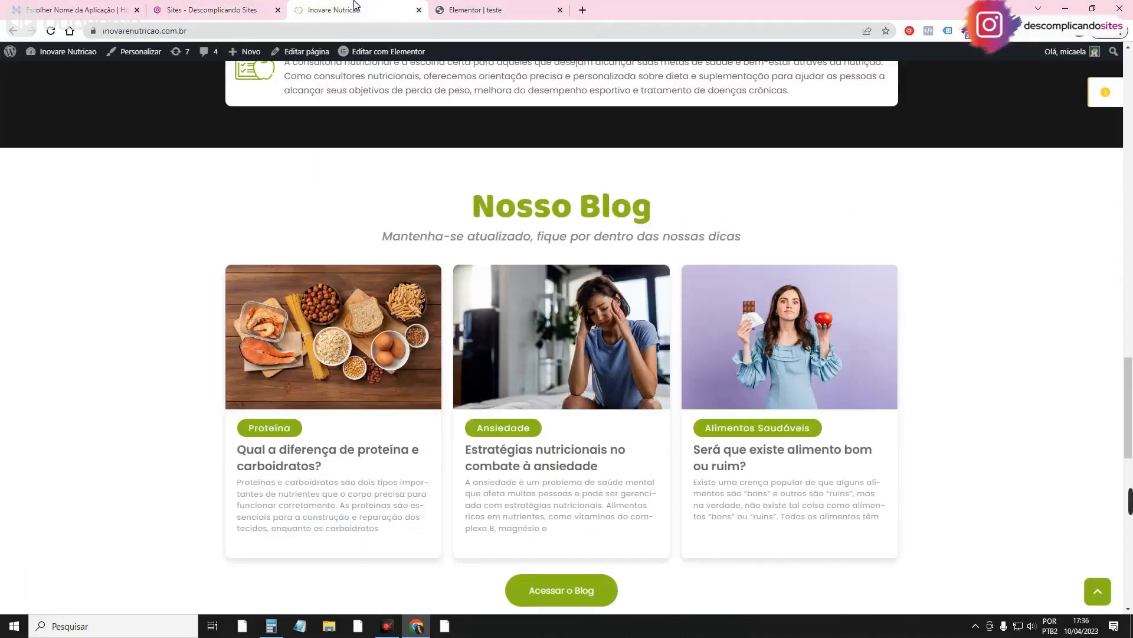
{"action": "left_click", "coordinate": [168, 211]}
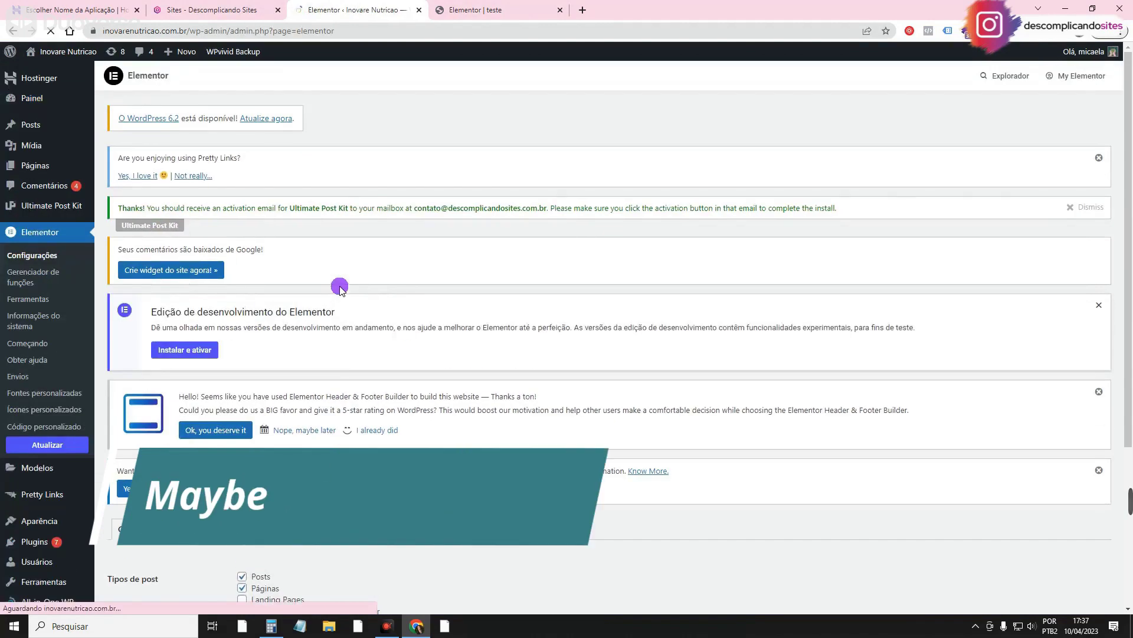
Step: Set Elementor's Flexbox Container experiment to Ativo and save the settings
{"action": "scroll", "coordinate": [293, 306], "scroll_direction": "down", "scroll_amount": 5}
{"action": "left_click", "coordinate": [293, 306]}
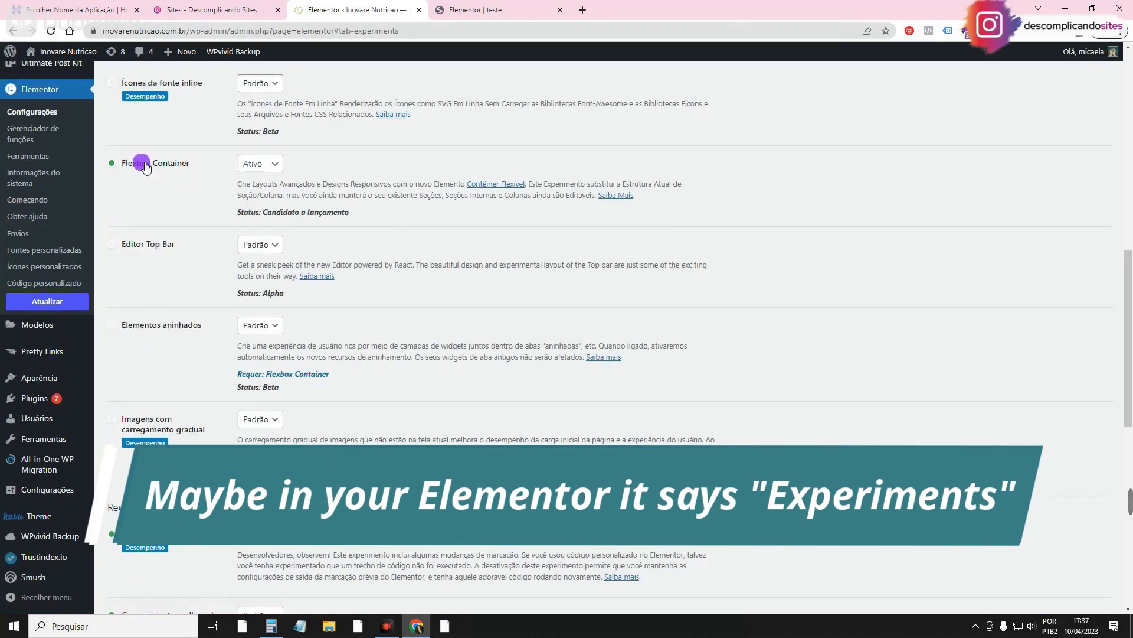
{"action": "left_click_drag", "start_coordinate": [129, 165], "coordinate": [176, 167]}
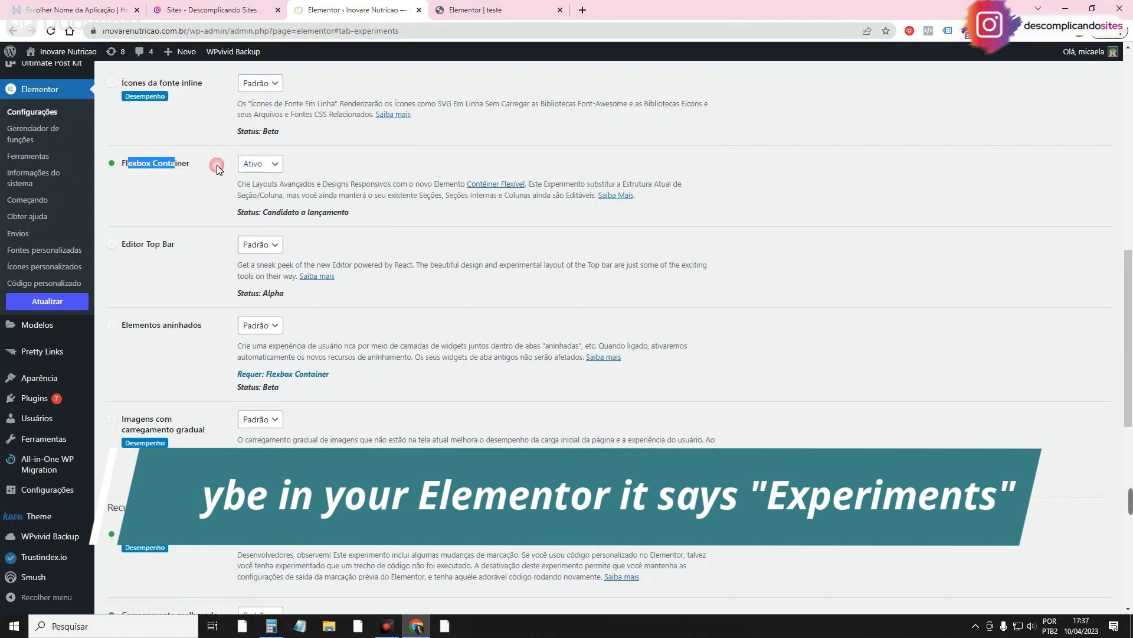
{"action": "left_click", "coordinate": [270, 169]}
{"action": "left_click", "coordinate": [259, 191]}
{"action": "scroll", "coordinate": [455, 317], "scroll_direction": "down", "scroll_amount": 10}
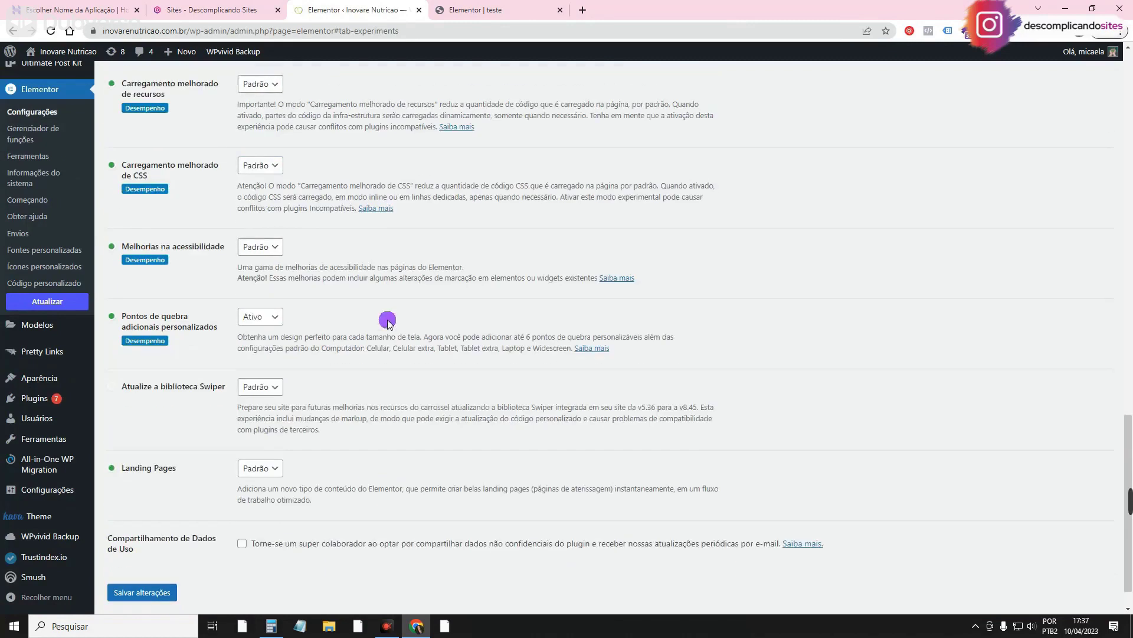
{"action": "left_click", "coordinate": [135, 554]}
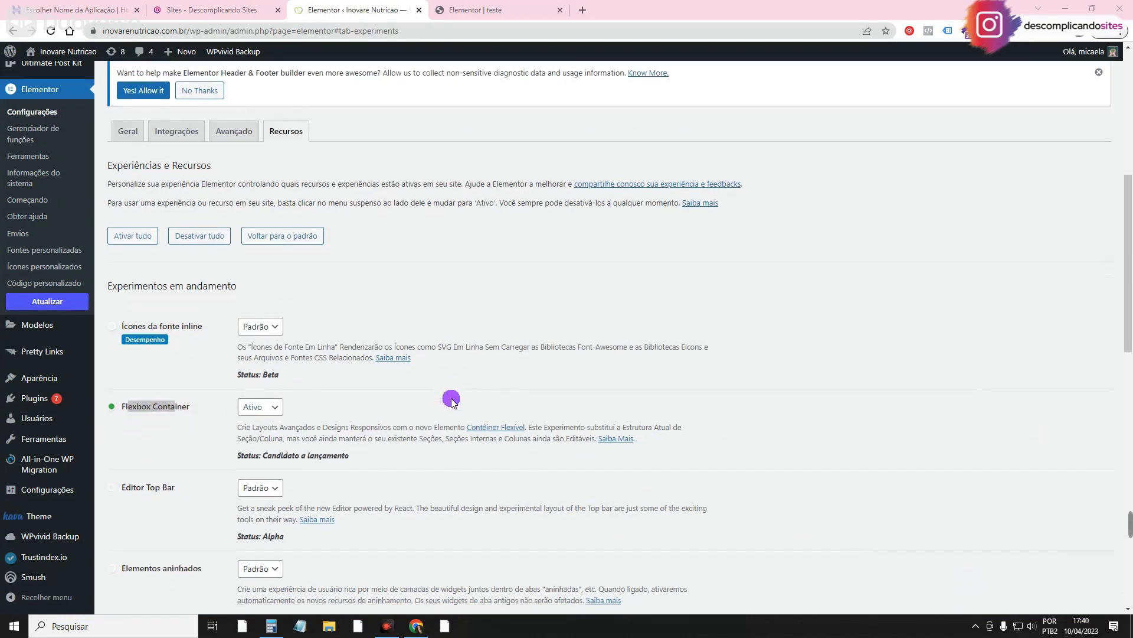
{"action": "scroll", "coordinate": [452, 401], "scroll_direction": "down", "scroll_amount": 2}
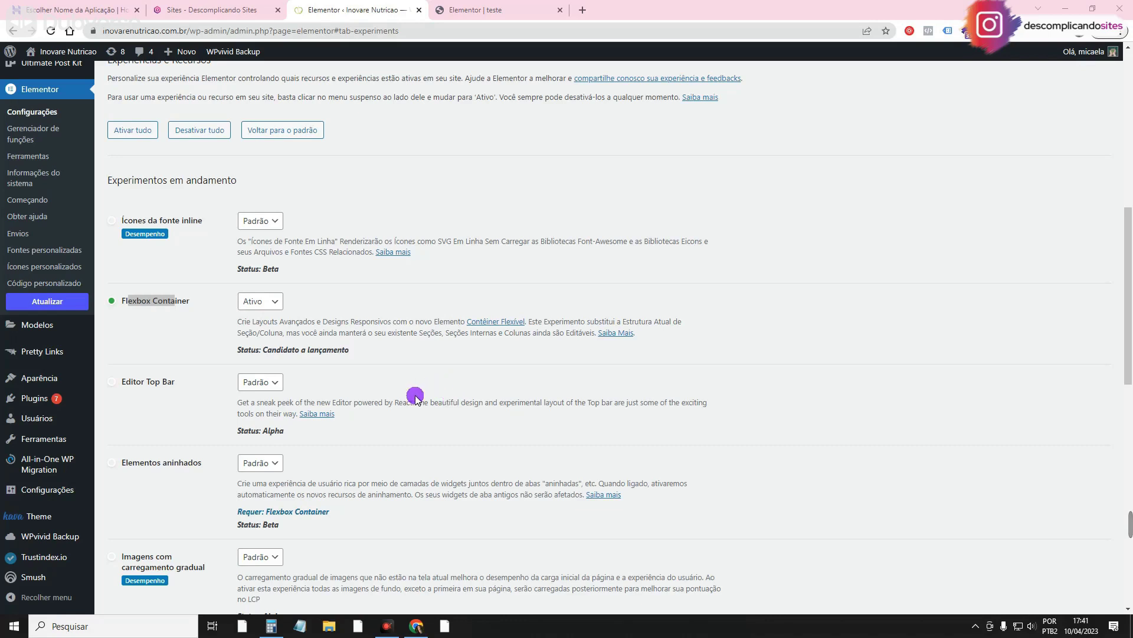
{"action": "scroll", "coordinate": [416, 395], "scroll_direction": "down", "scroll_amount": 2}
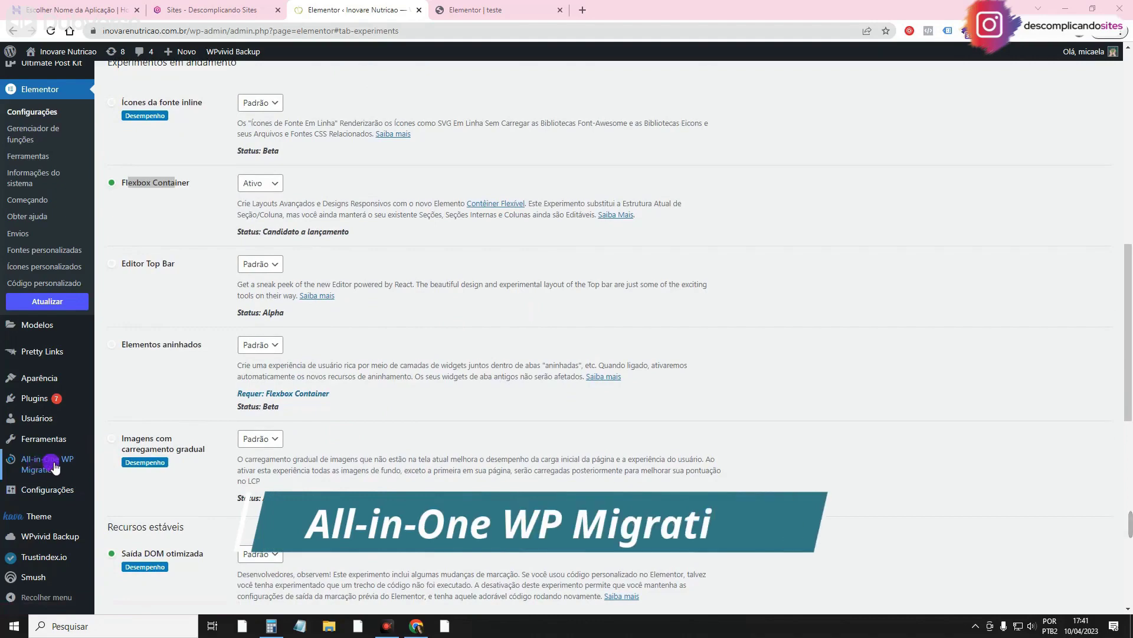
{"action": "mouse_move", "coordinate": [55, 466]}
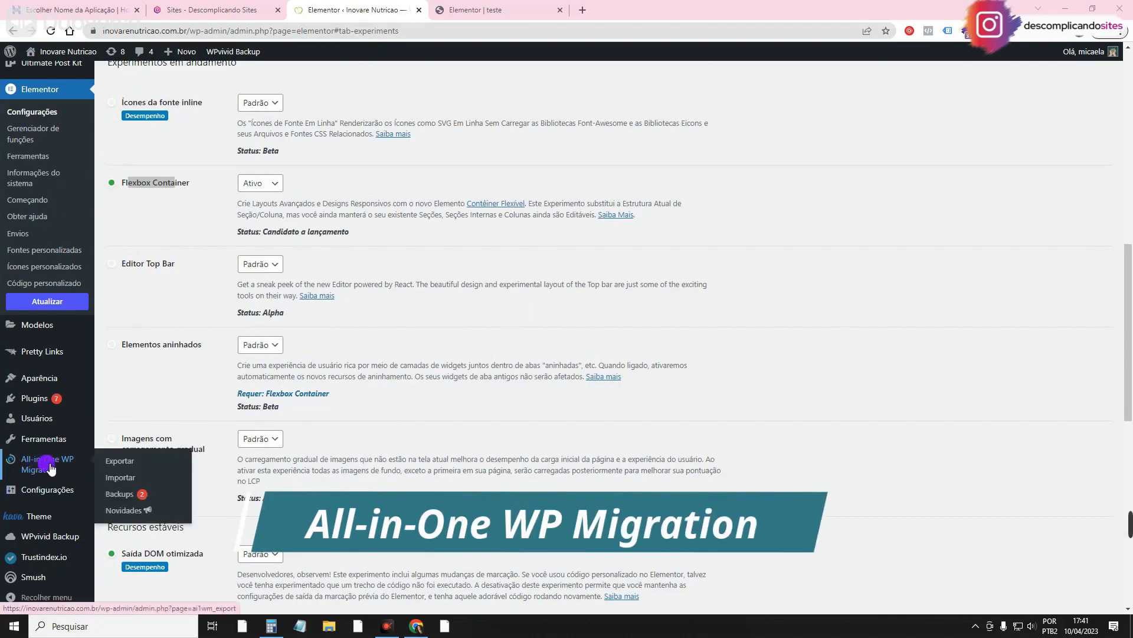
Step: Export the whole site to a file (Exportar para > Arquivo) in All-in-One WP Migration
{"action": "left_click", "coordinate": [120, 460]}
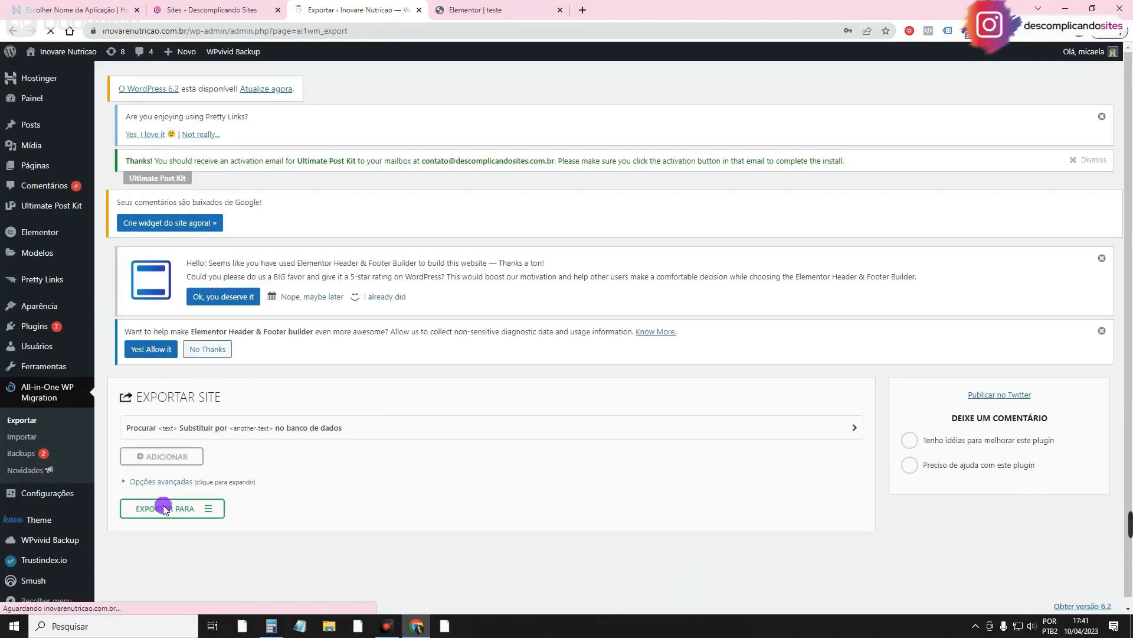
{"action": "left_click", "coordinate": [164, 509]}
{"action": "left_click", "coordinate": [153, 526]}
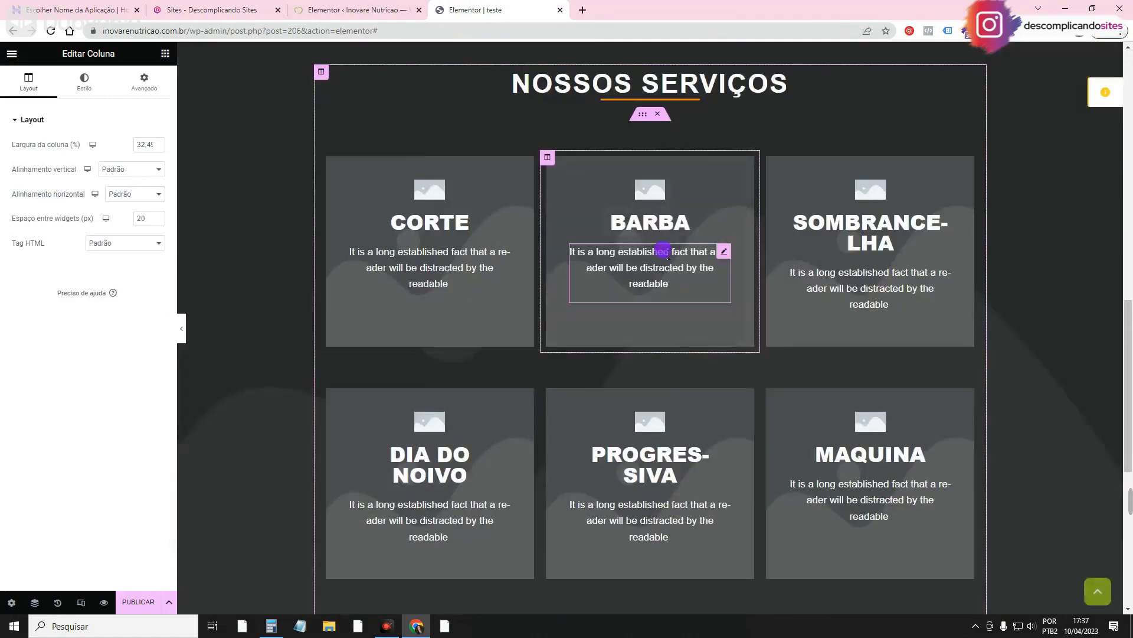
Step: Convert the BARBEARIA hero section to a container via Layout > Converter para Contêiner
{"action": "scroll", "coordinate": [657, 248], "scroll_direction": "up", "scroll_amount": 15}
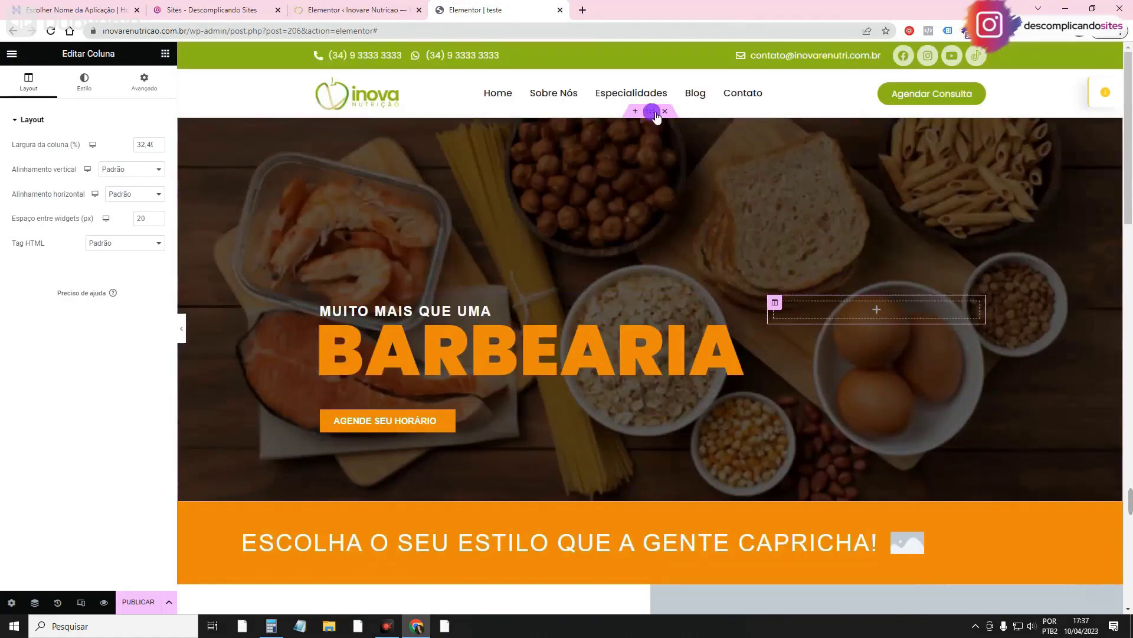
{"action": "left_click", "coordinate": [653, 112]}
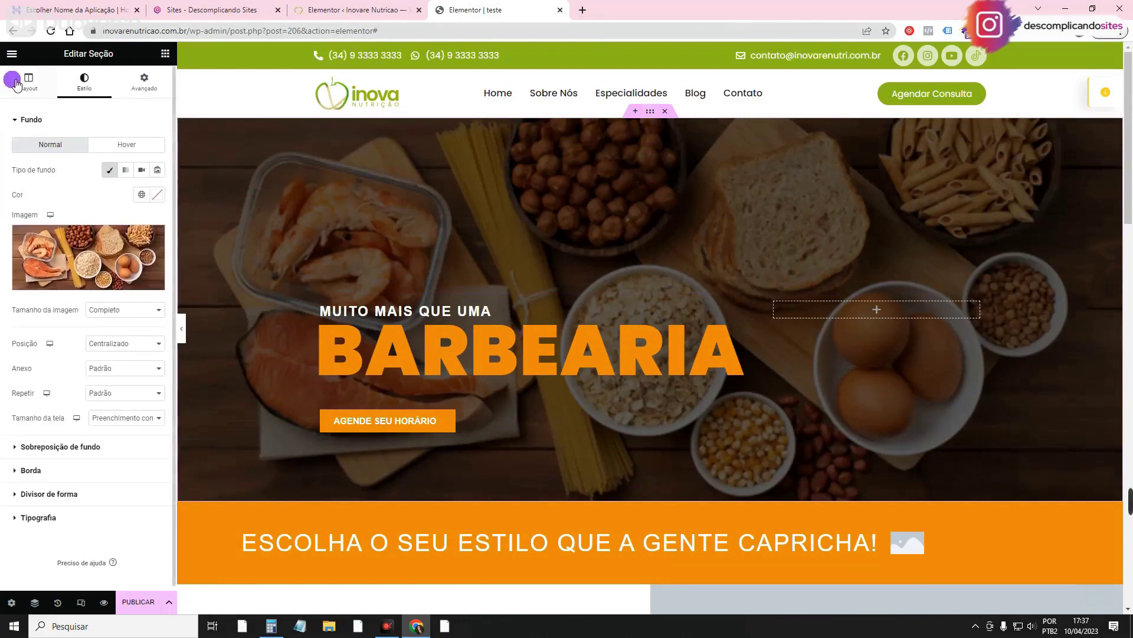
{"action": "left_click", "coordinate": [26, 82]}
{"action": "left_click", "coordinate": [145, 145]}
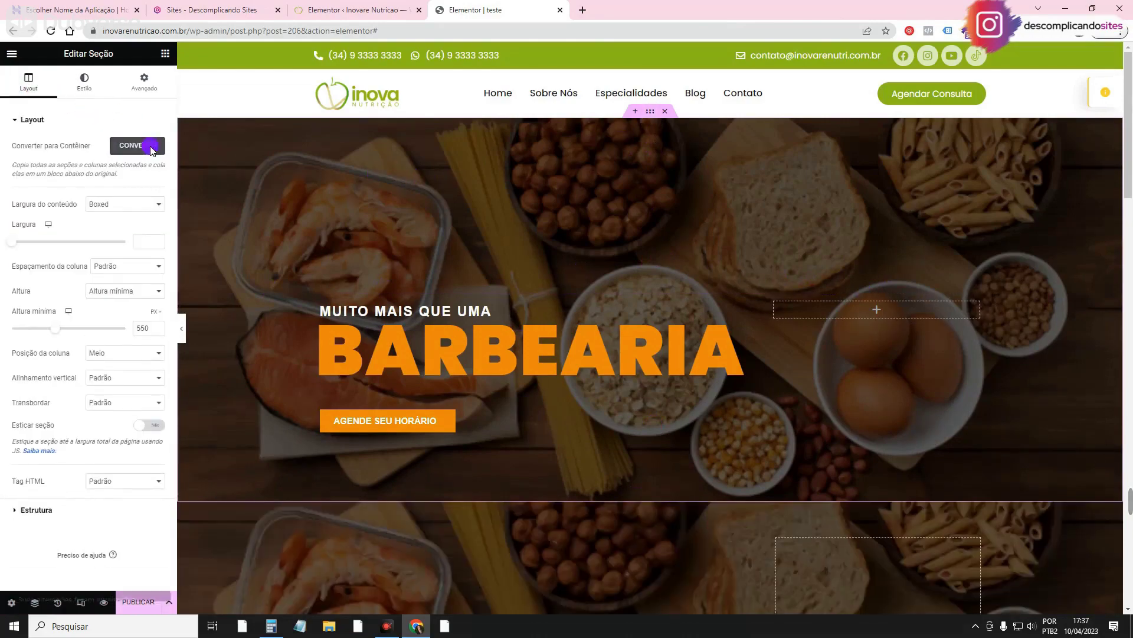
{"action": "scroll", "coordinate": [667, 157], "scroll_direction": "down", "scroll_amount": 5}
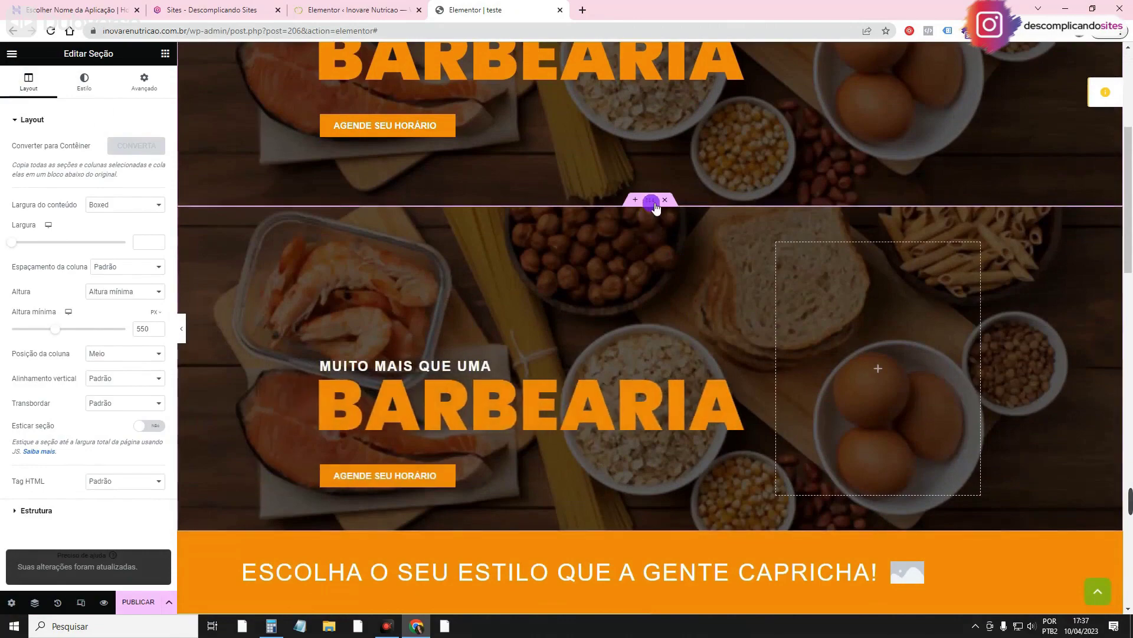
Step: Confirm the copied hero is a Contêiner, then delete the original hero section below it
{"action": "left_click", "coordinate": [651, 201]}
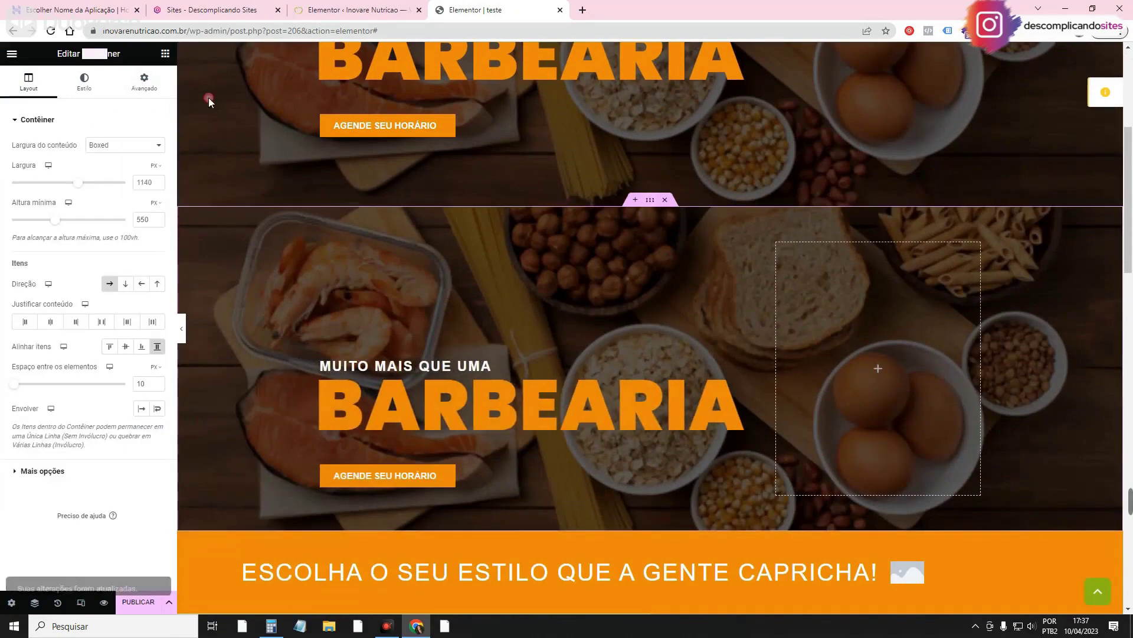
{"action": "scroll", "coordinate": [737, 253], "scroll_direction": "up", "scroll_amount": 5}
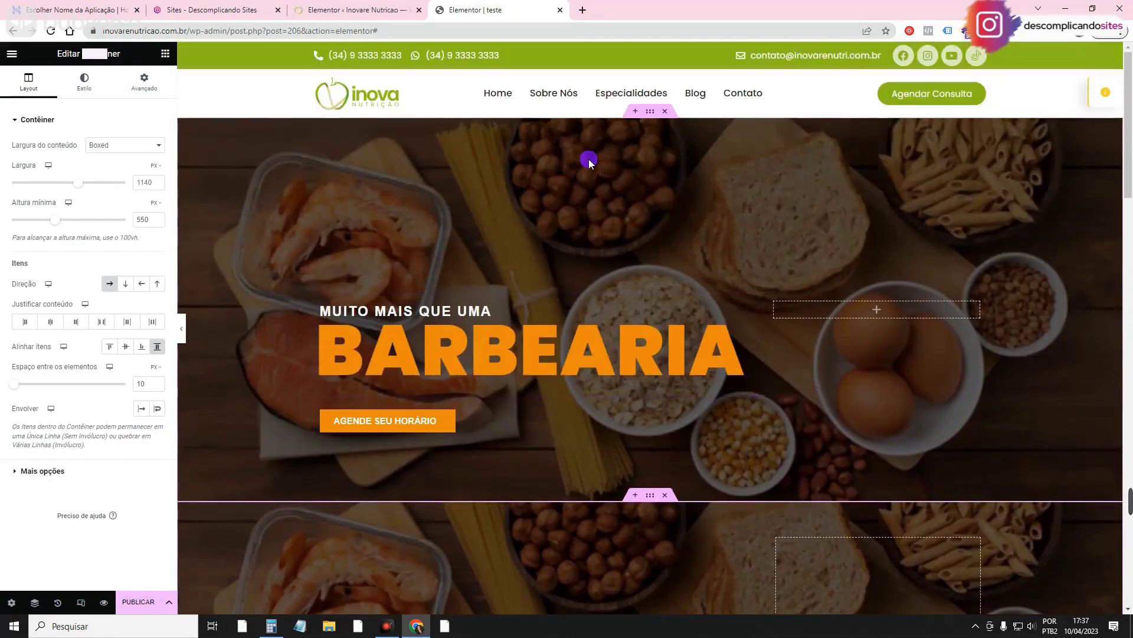
{"action": "scroll", "coordinate": [588, 159], "scroll_direction": "down", "scroll_amount": 4}
{"action": "scroll", "coordinate": [602, 350], "scroll_direction": "up", "scroll_amount": 4}
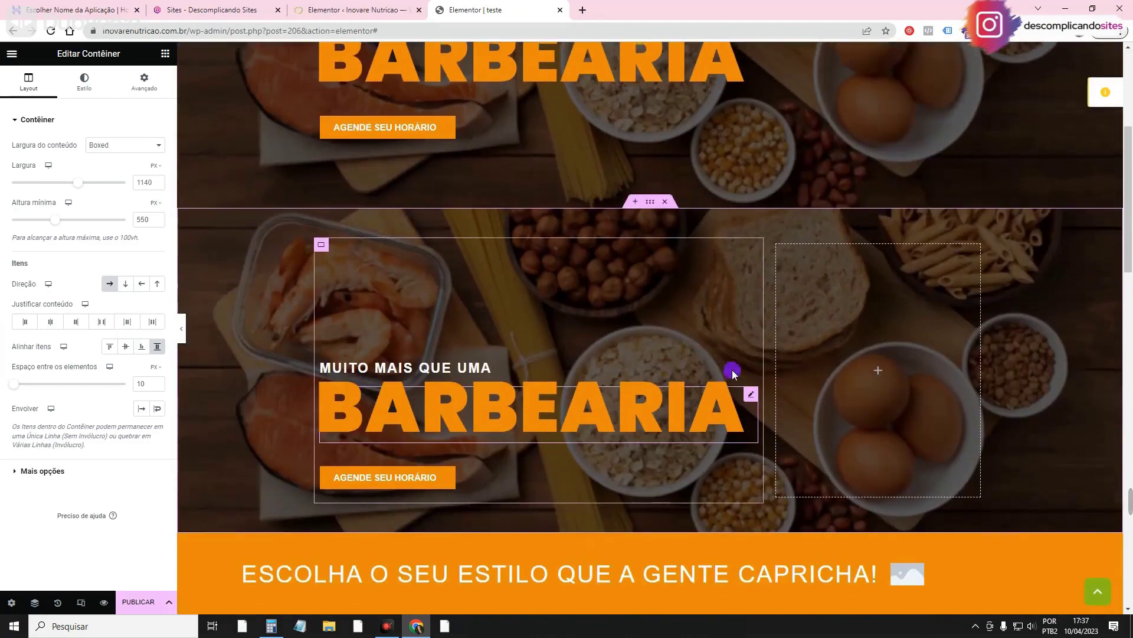
{"action": "scroll", "coordinate": [652, 484], "scroll_direction": "down", "scroll_amount": 2}
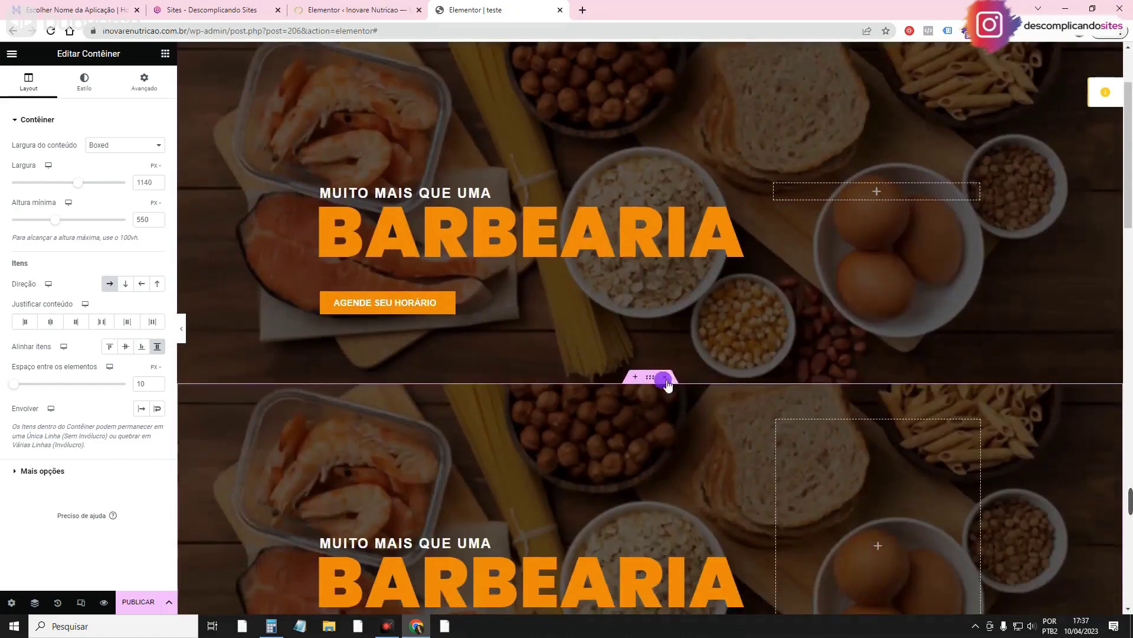
{"action": "left_click", "coordinate": [665, 379]}
{"action": "scroll", "coordinate": [637, 376], "scroll_direction": "down", "scroll_amount": 5}
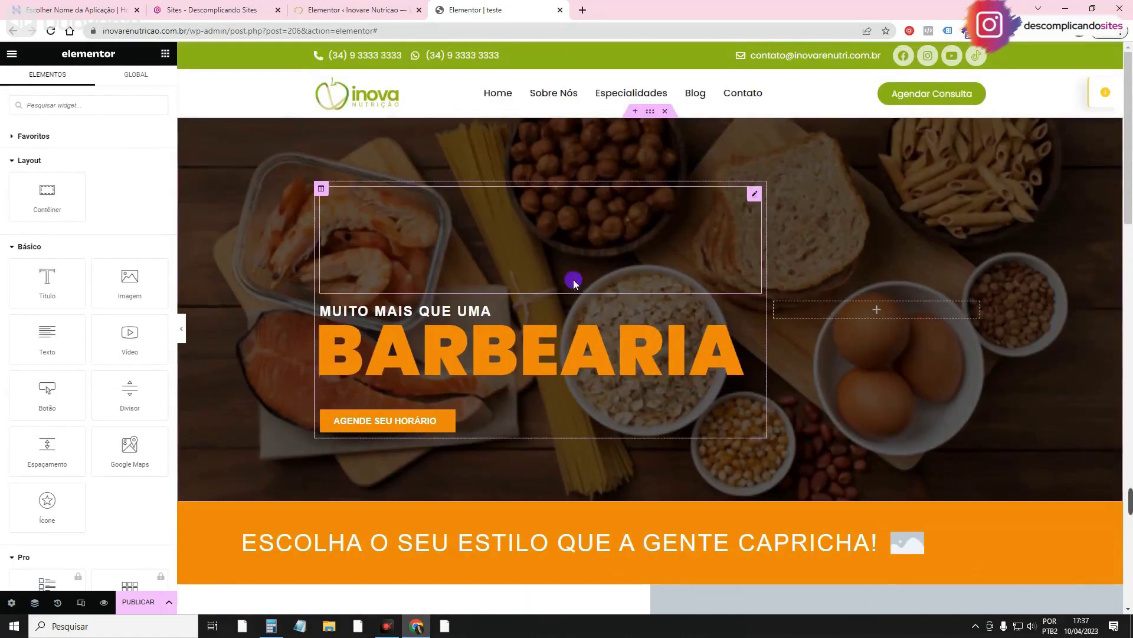
Step: Run Converter para Contêiner from Configurações de Página for the whole page
{"action": "left_click", "coordinate": [11, 602]}
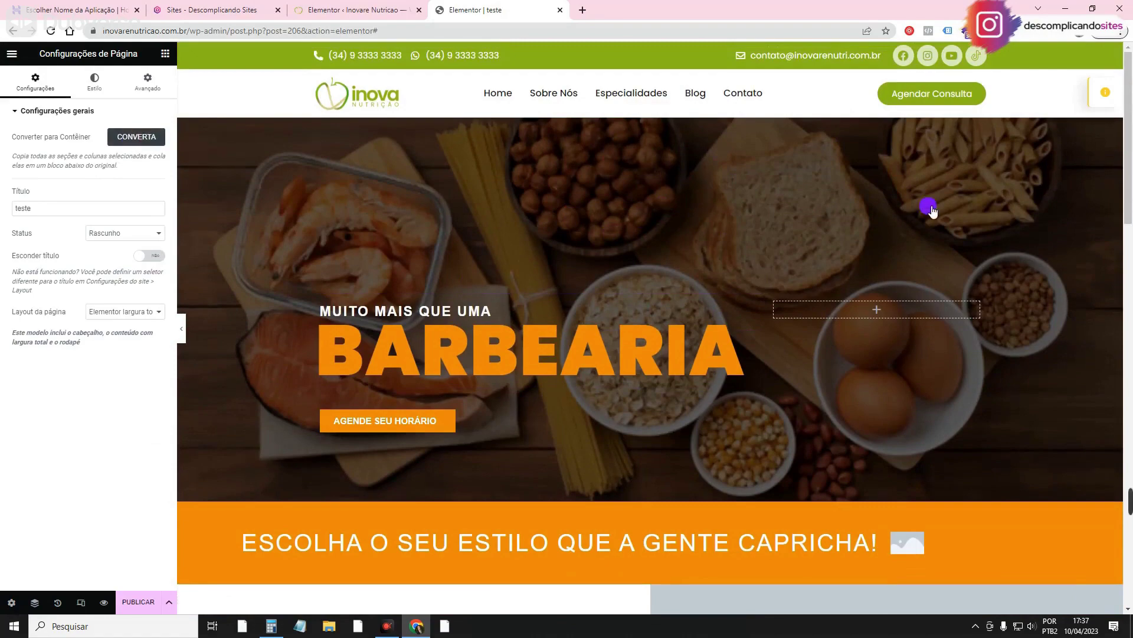
{"action": "scroll", "coordinate": [599, 293], "scroll_direction": "down", "scroll_amount": 6}
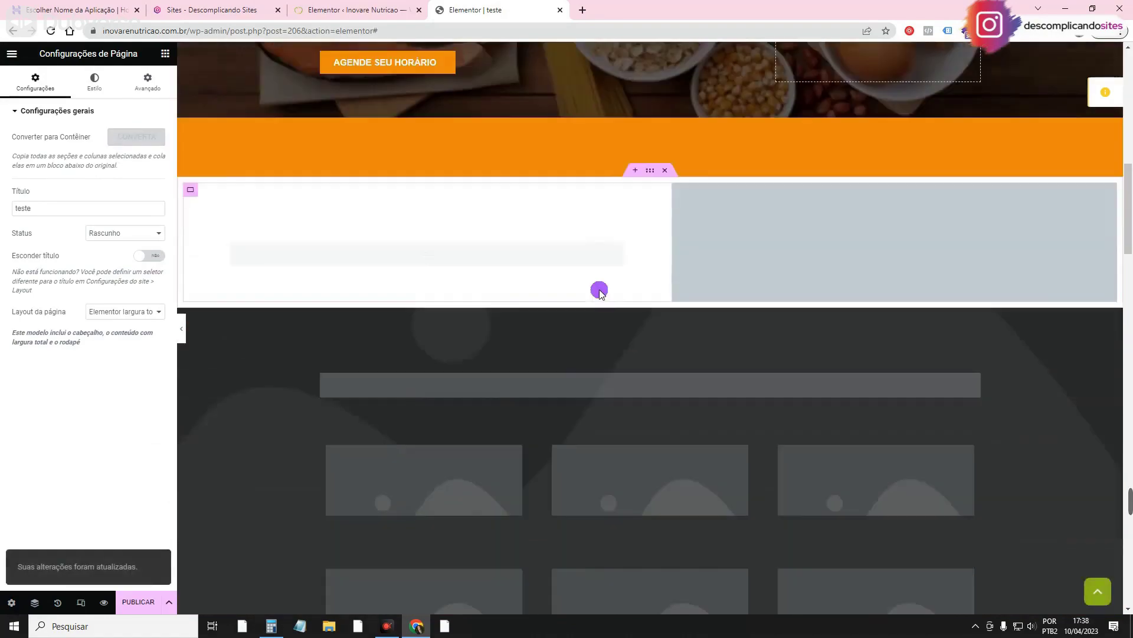
{"action": "scroll", "coordinate": [763, 240], "scroll_direction": "down", "scroll_amount": 5}
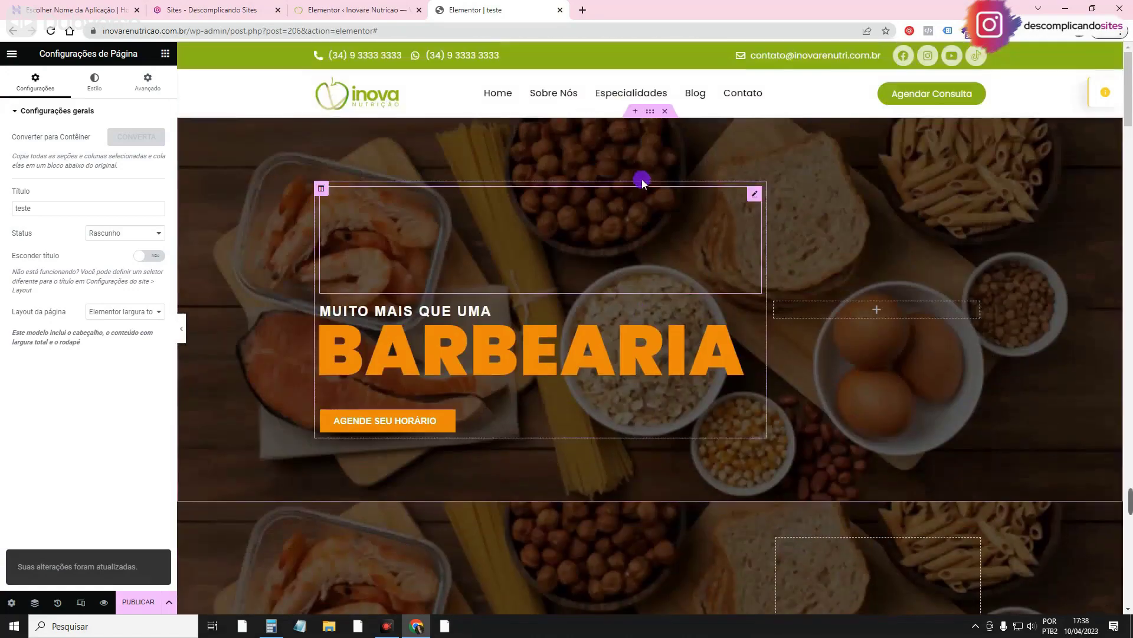
Step: Inspect the hero and orange band blocks to tell sections from containers
{"action": "left_click", "coordinate": [650, 111]}
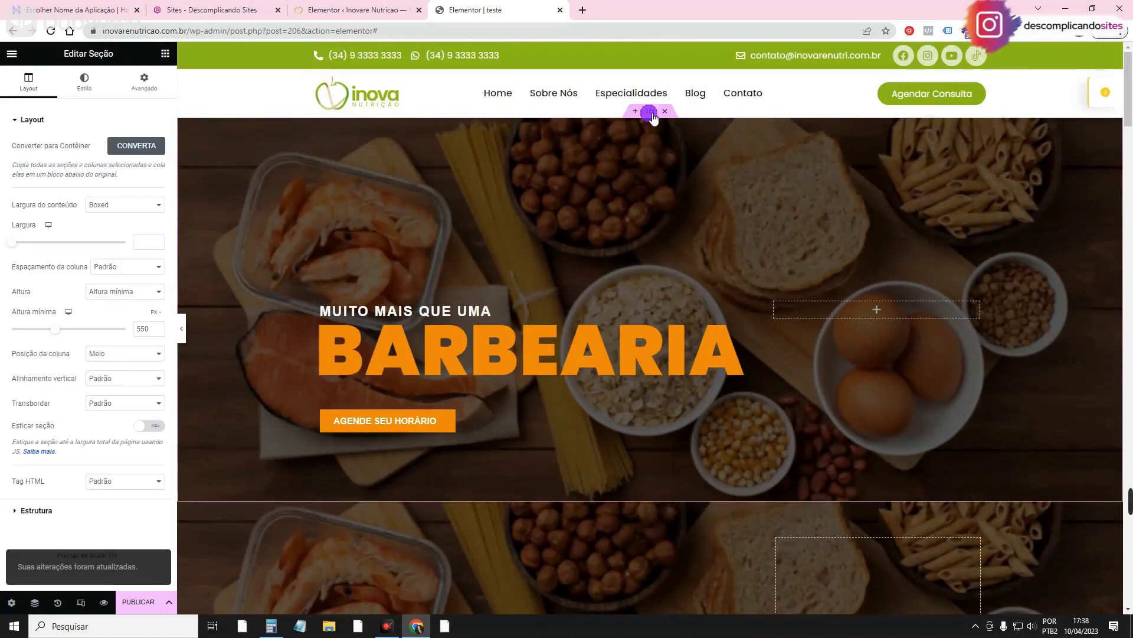
{"action": "scroll", "coordinate": [767, 295], "scroll_direction": "down", "scroll_amount": 5}
{"action": "left_click", "coordinate": [646, 142]}
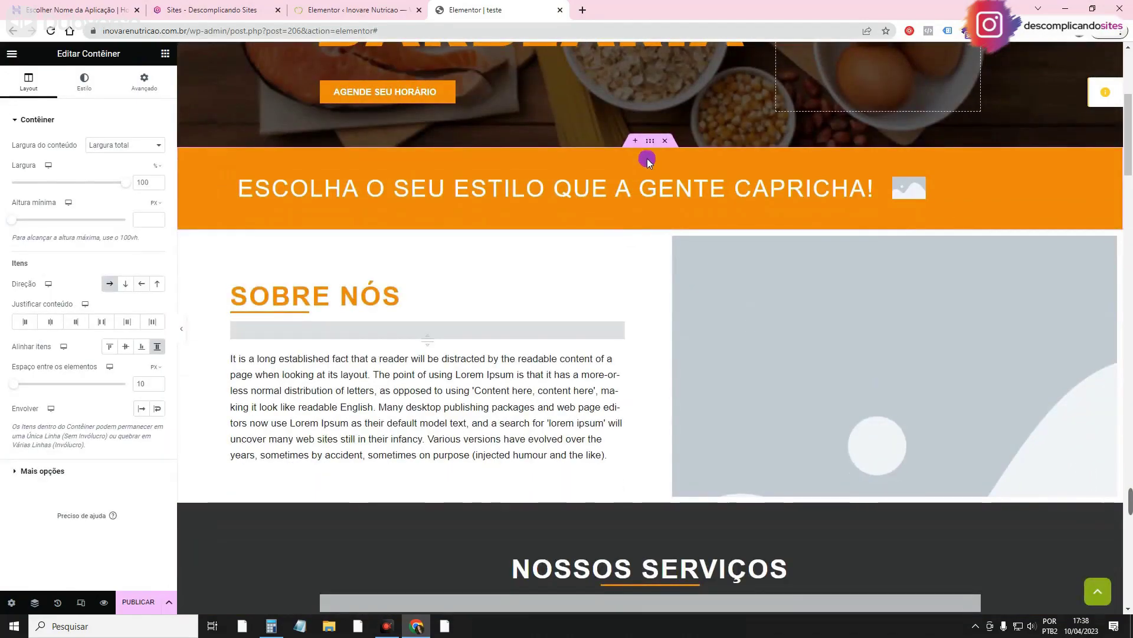
{"action": "scroll", "coordinate": [677, 167], "scroll_direction": "down", "scroll_amount": 1}
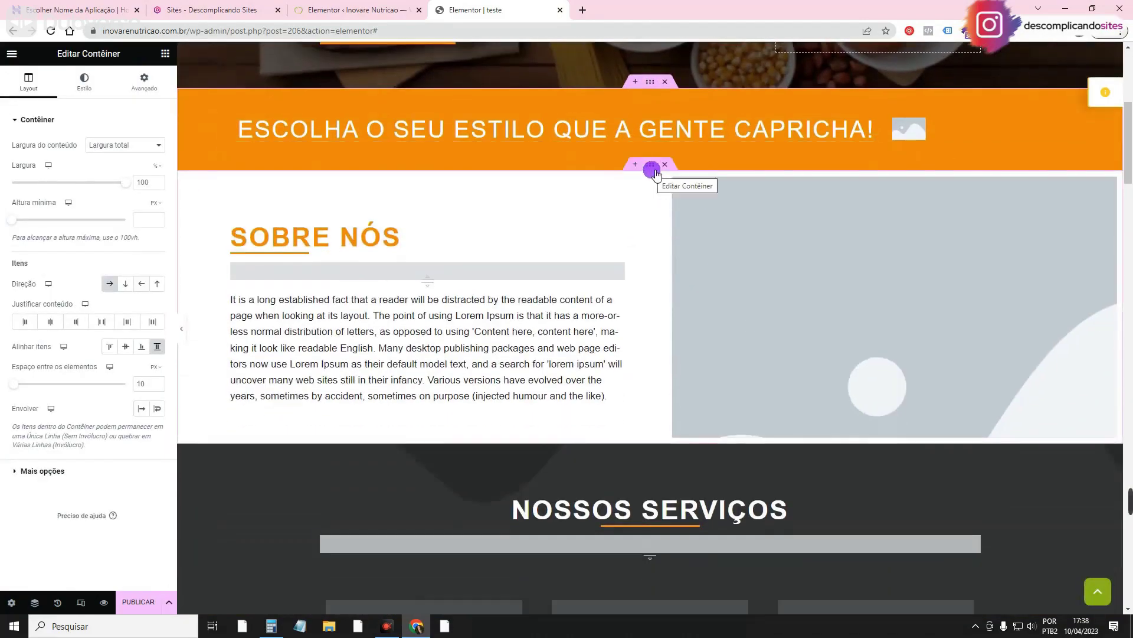
{"action": "left_click", "coordinate": [651, 170]}
{"action": "scroll", "coordinate": [677, 229], "scroll_direction": "down", "scroll_amount": 3}
{"action": "scroll", "coordinate": [677, 229], "scroll_direction": "down", "scroll_amount": 10}
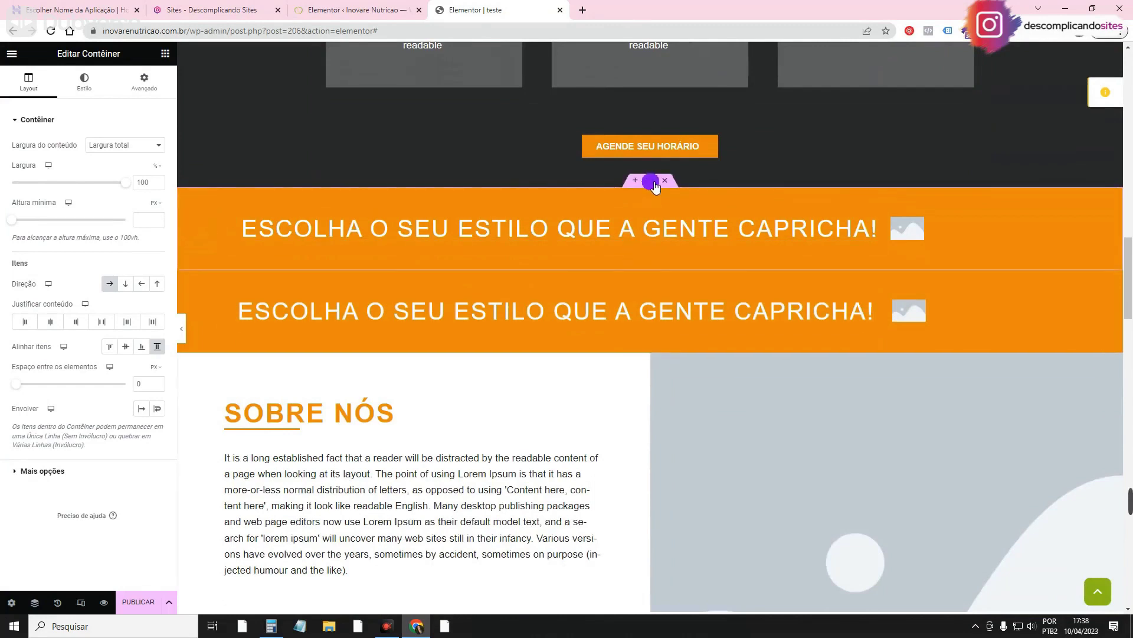
Step: Delete the original orange band section, restoring the mistakenly deleted copy with Ctrl+Z
{"action": "left_click", "coordinate": [650, 180]}
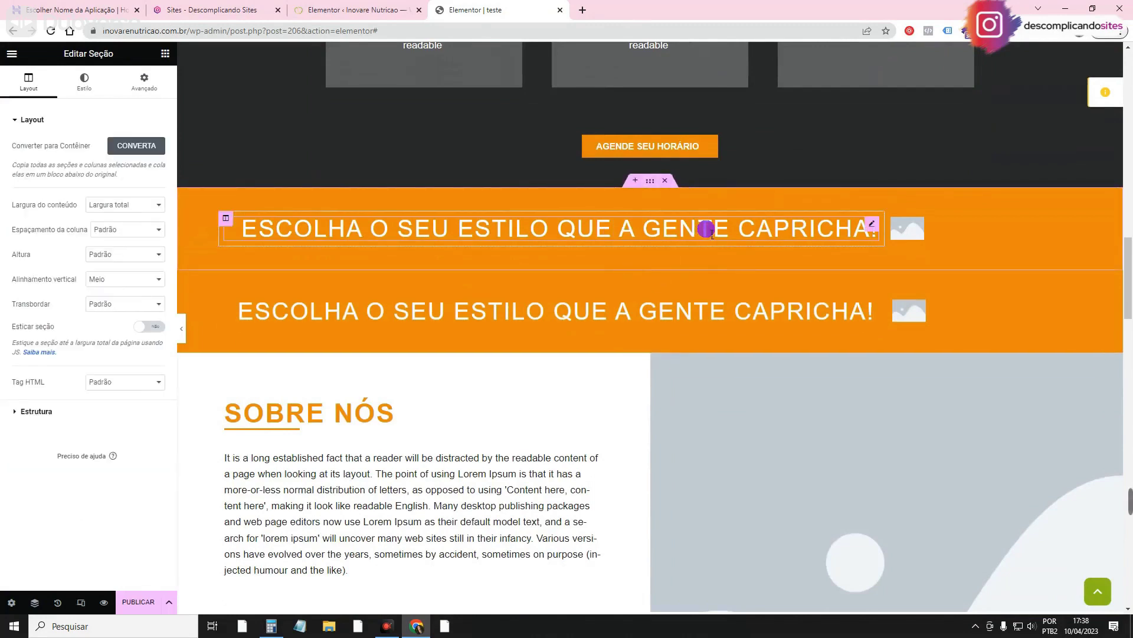
{"action": "left_click", "coordinate": [665, 180]}
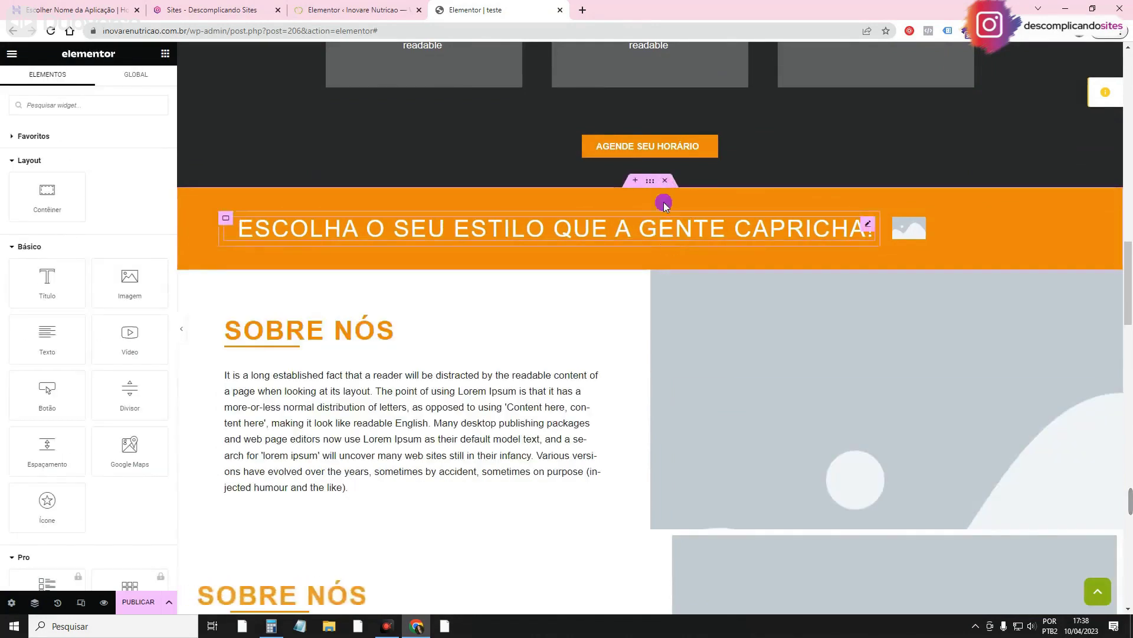
{"action": "left_click", "coordinate": [664, 180]}
{"action": "scroll", "coordinate": [711, 298], "scroll_direction": "up", "scroll_amount": 4}
{"action": "key", "text": "ctrl+z"}
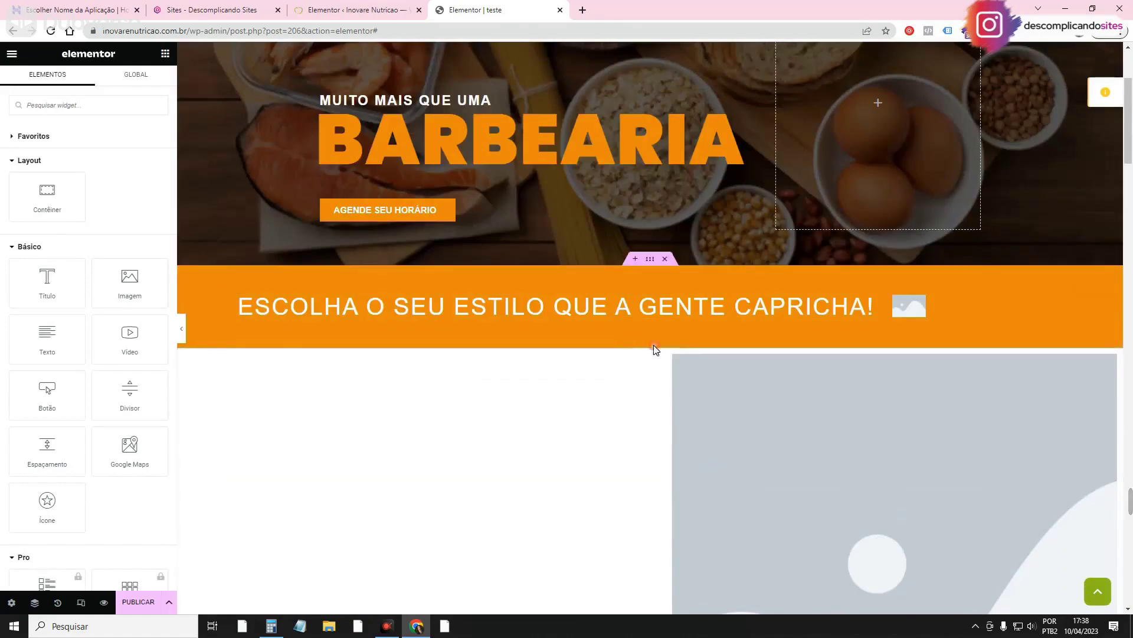
{"action": "left_click", "coordinate": [652, 335]}
{"action": "scroll", "coordinate": [658, 354], "scroll_direction": "down", "scroll_amount": 4}
{"action": "scroll", "coordinate": [663, 381], "scroll_direction": "down", "scroll_amount": 12}
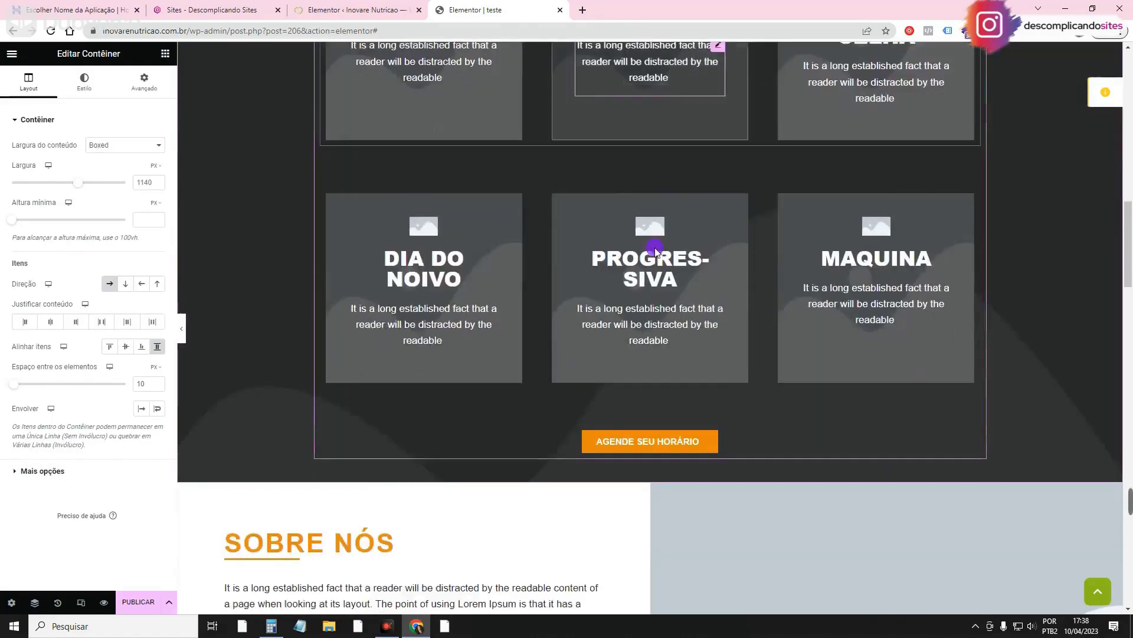
Step: Delete the original Sobre Nós and Nossos Serviços sections using their handle X
{"action": "left_click", "coordinate": [652, 242]}
{"action": "left_click", "coordinate": [652, 242]}
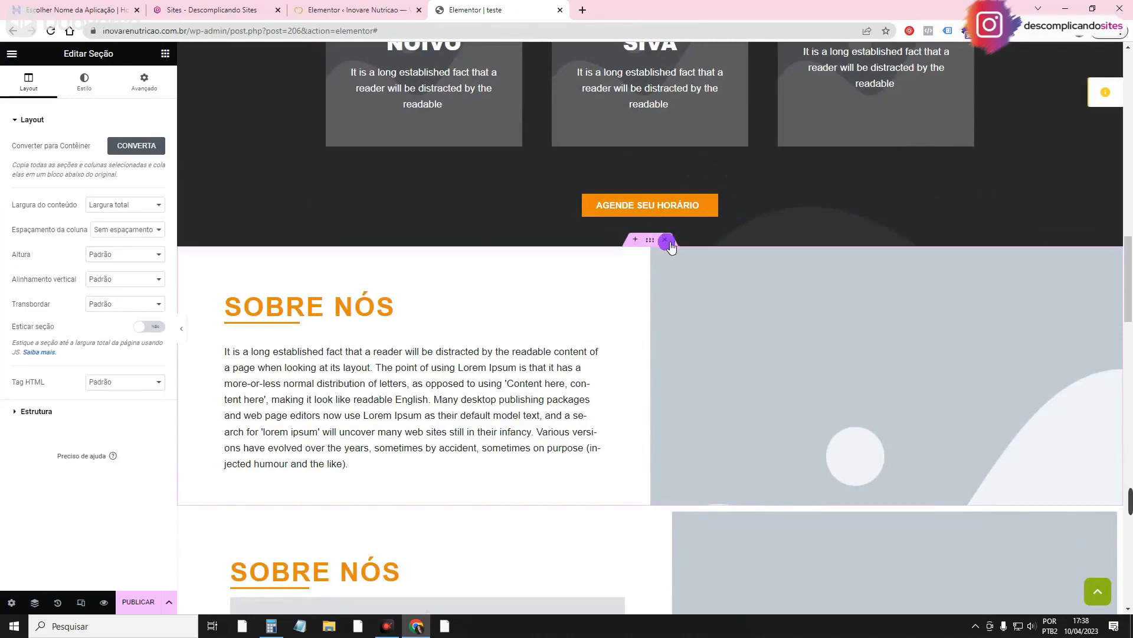
{"action": "left_click", "coordinate": [665, 239]}
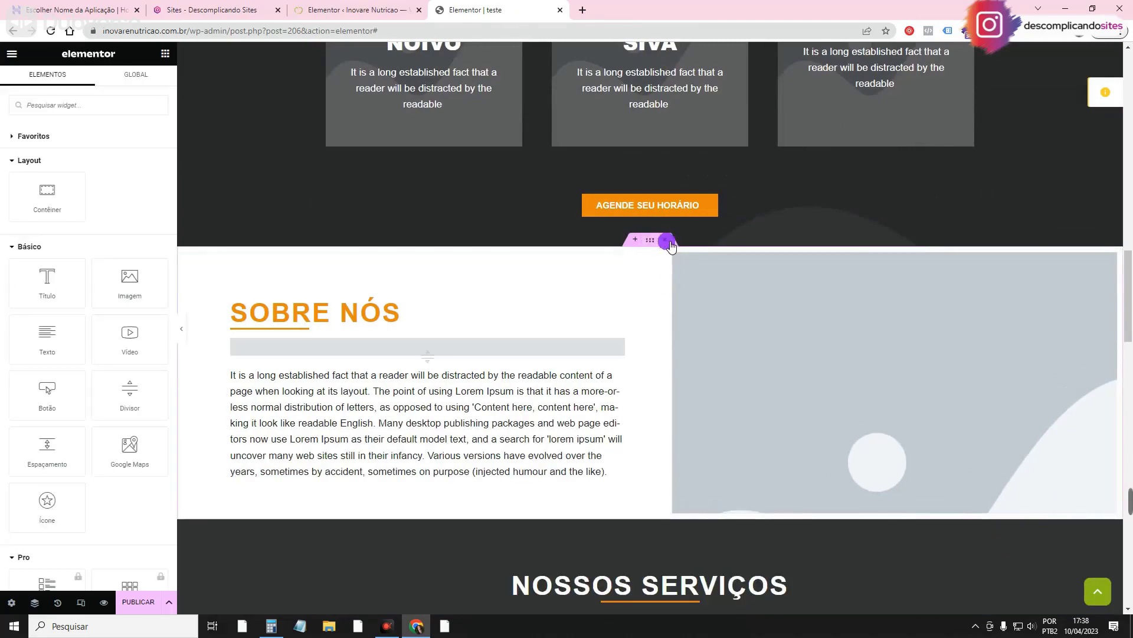
{"action": "left_click", "coordinate": [664, 239]}
{"action": "left_click", "coordinate": [664, 241]}
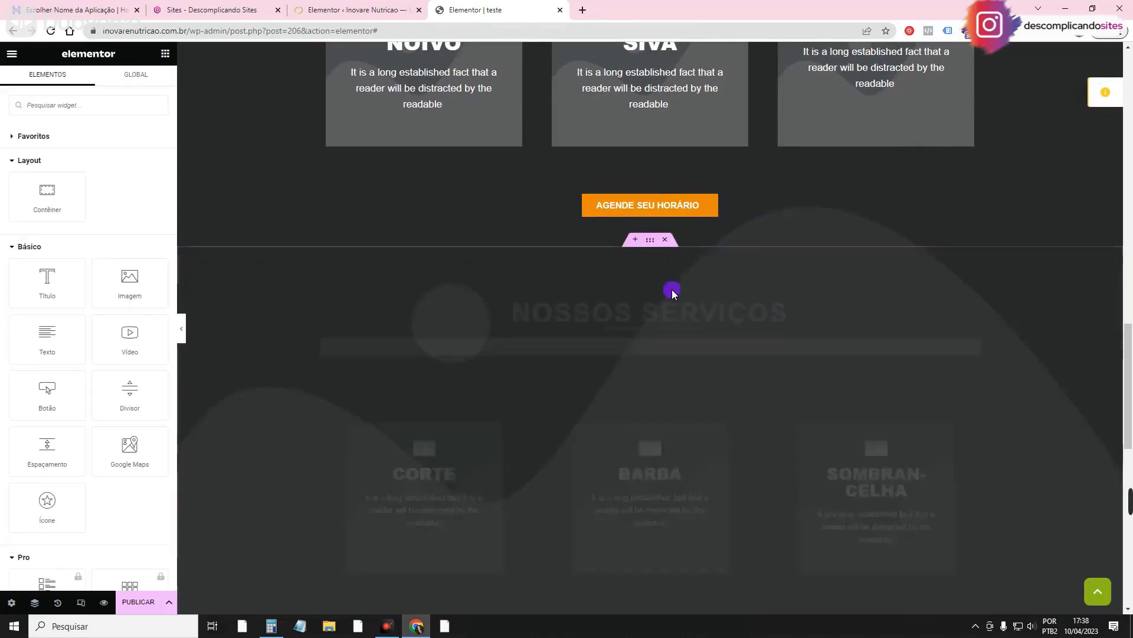
{"action": "scroll", "coordinate": [652, 251], "scroll_direction": "up", "scroll_amount": 1}
{"action": "scroll", "coordinate": [655, 253], "scroll_direction": "up", "scroll_amount": 8}
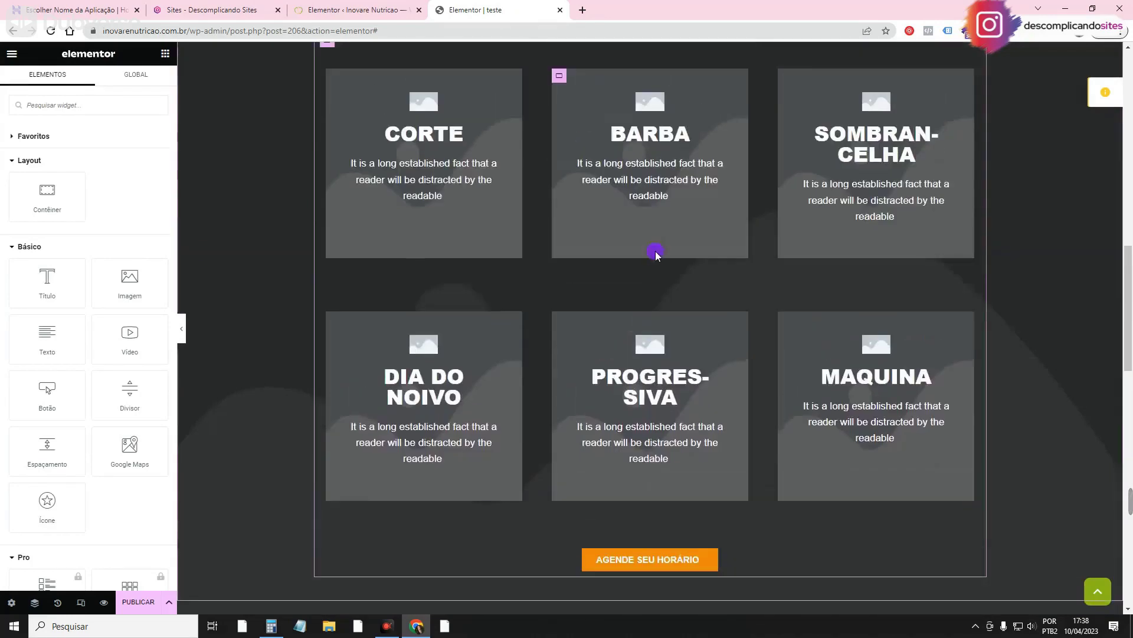
Step: Verify the remaining Nossos Serviços is a container and delete the leftover duplicate services section
{"action": "left_click", "coordinate": [654, 82]}
{"action": "scroll", "coordinate": [664, 322], "scroll_direction": "up", "scroll_amount": 5}
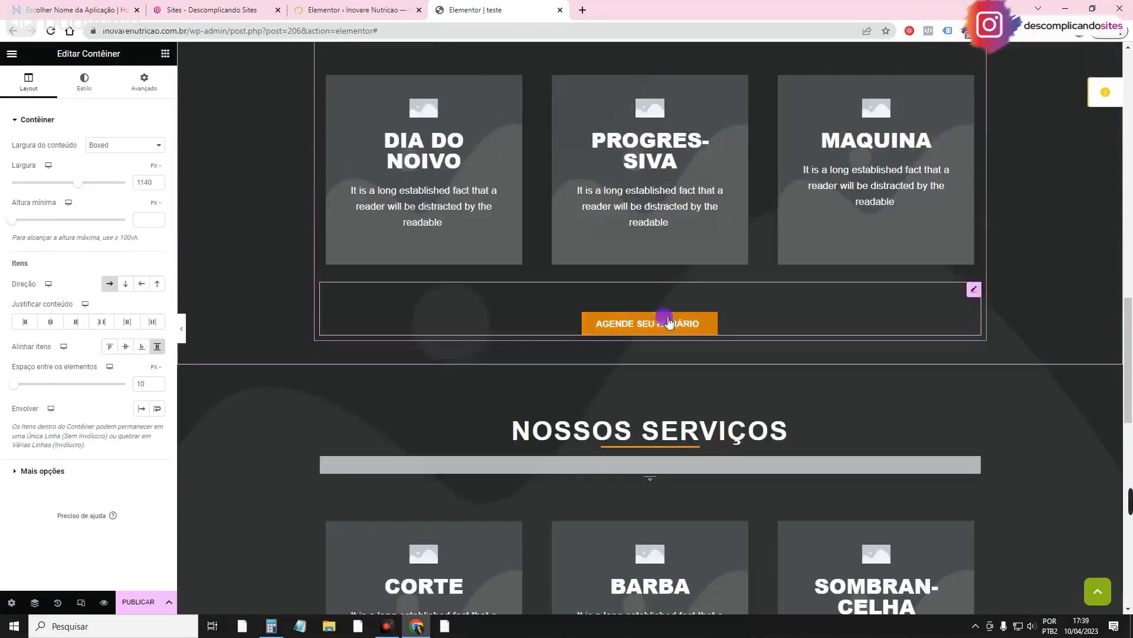
{"action": "scroll", "coordinate": [664, 319], "scroll_direction": "down", "scroll_amount": 4}
{"action": "scroll", "coordinate": [654, 243], "scroll_direction": "up", "scroll_amount": 2}
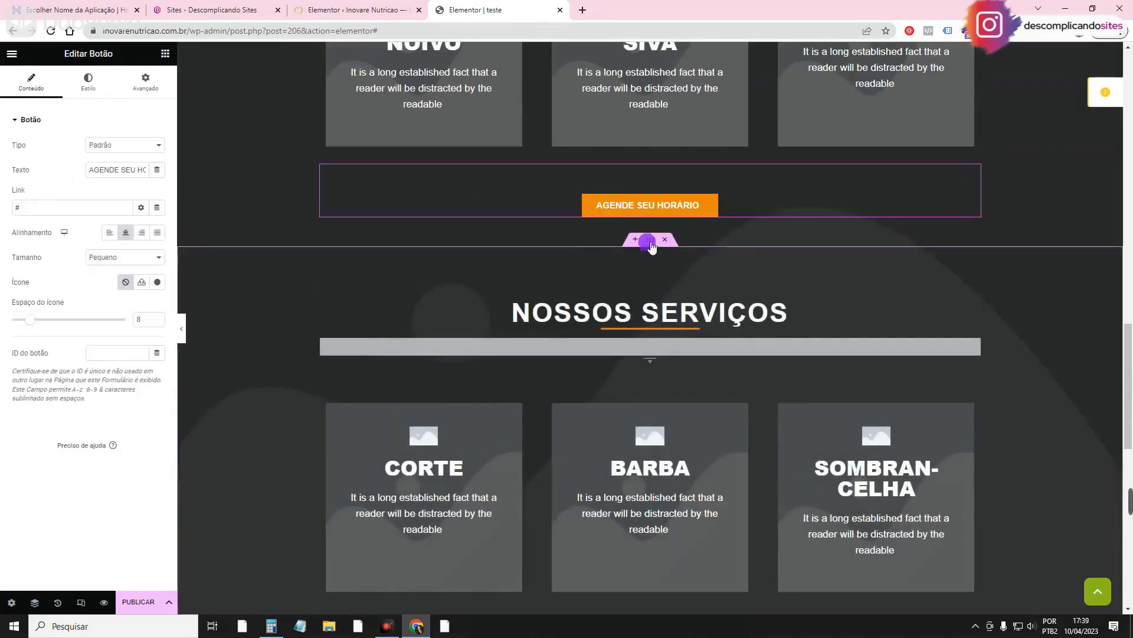
{"action": "left_click", "coordinate": [663, 241]}
{"action": "scroll", "coordinate": [699, 405], "scroll_direction": "up", "scroll_amount": 7}
{"action": "scroll", "coordinate": [699, 406], "scroll_direction": "up", "scroll_amount": 12}
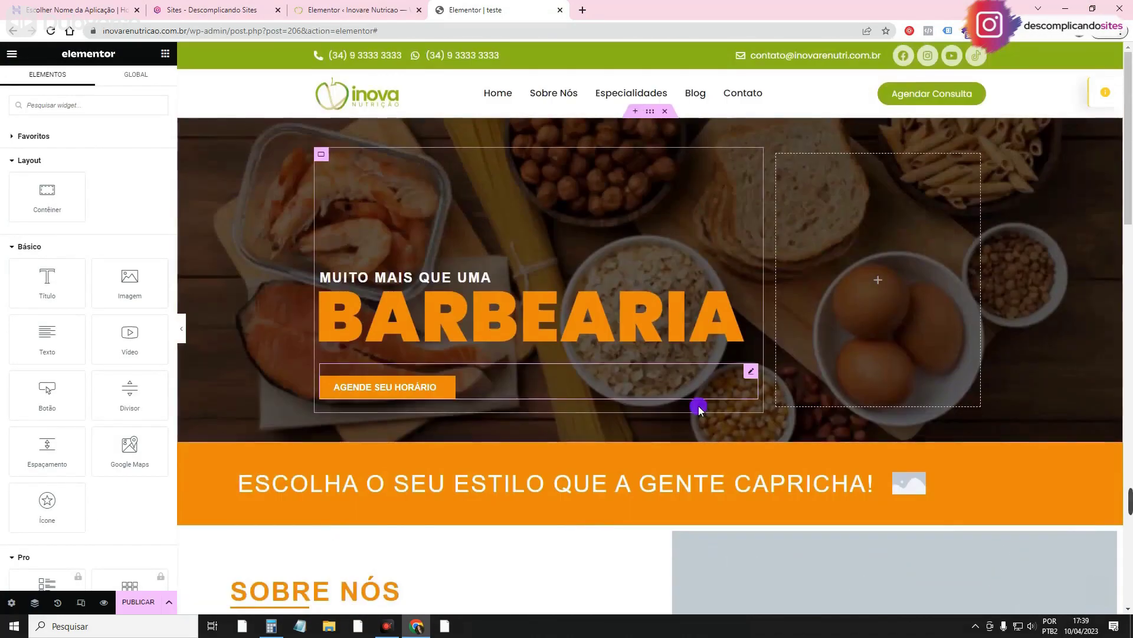
{"action": "left_click", "coordinate": [657, 115]}
{"action": "left_click_drag", "start_coordinate": [69, 52], "coordinate": [133, 50]}
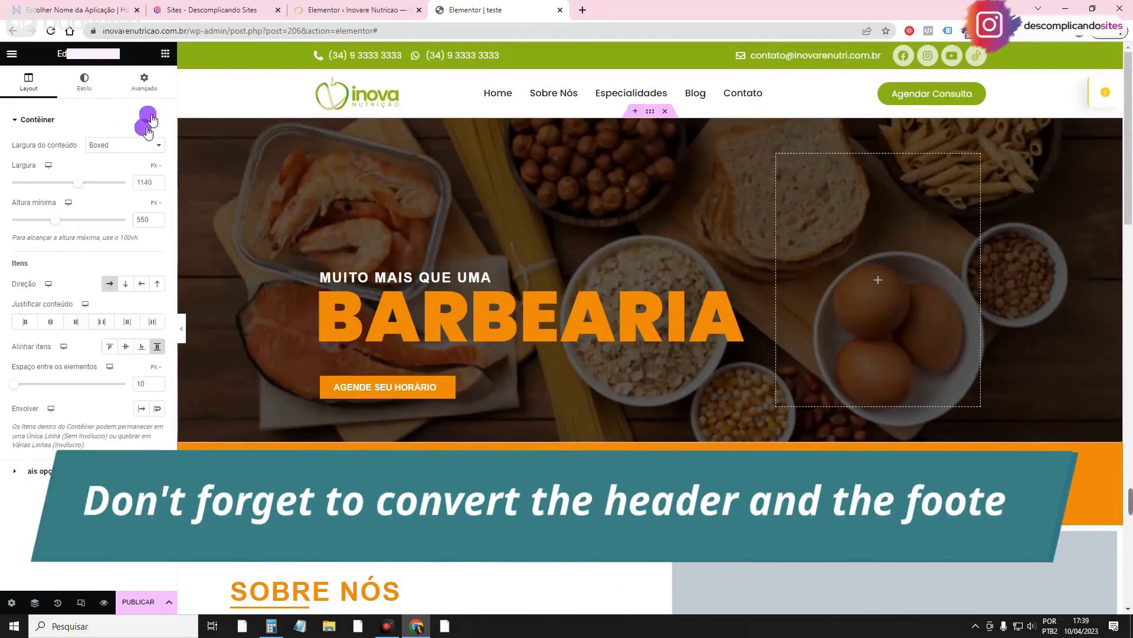
{"action": "scroll", "coordinate": [576, 314], "scroll_direction": "down", "scroll_amount": 7}
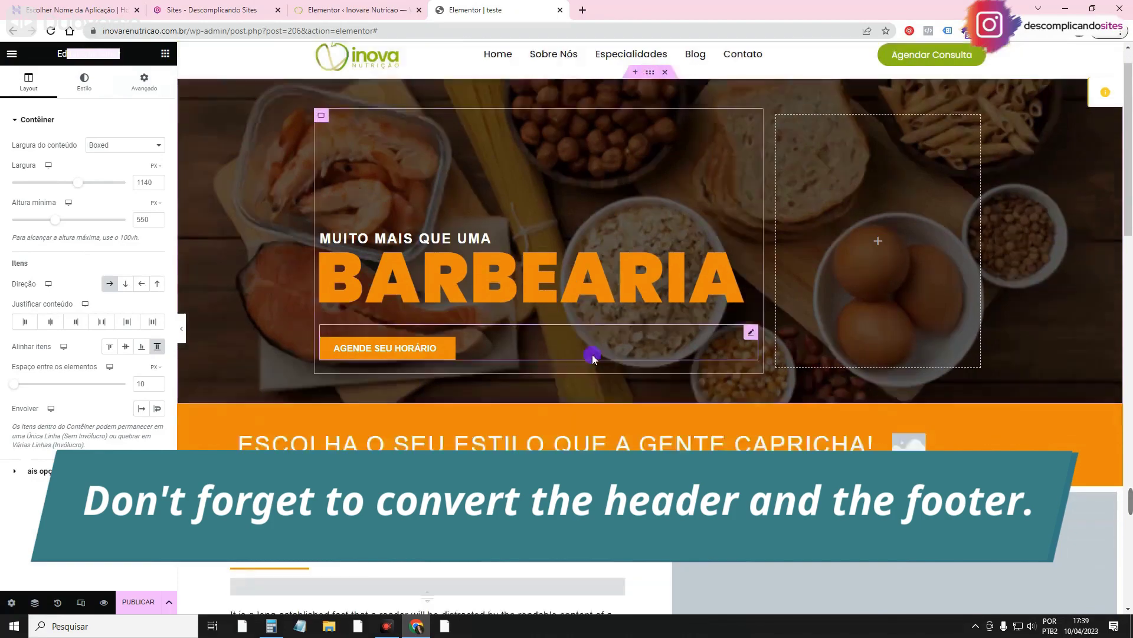
{"action": "scroll", "coordinate": [509, 345], "scroll_direction": "down", "scroll_amount": 7}
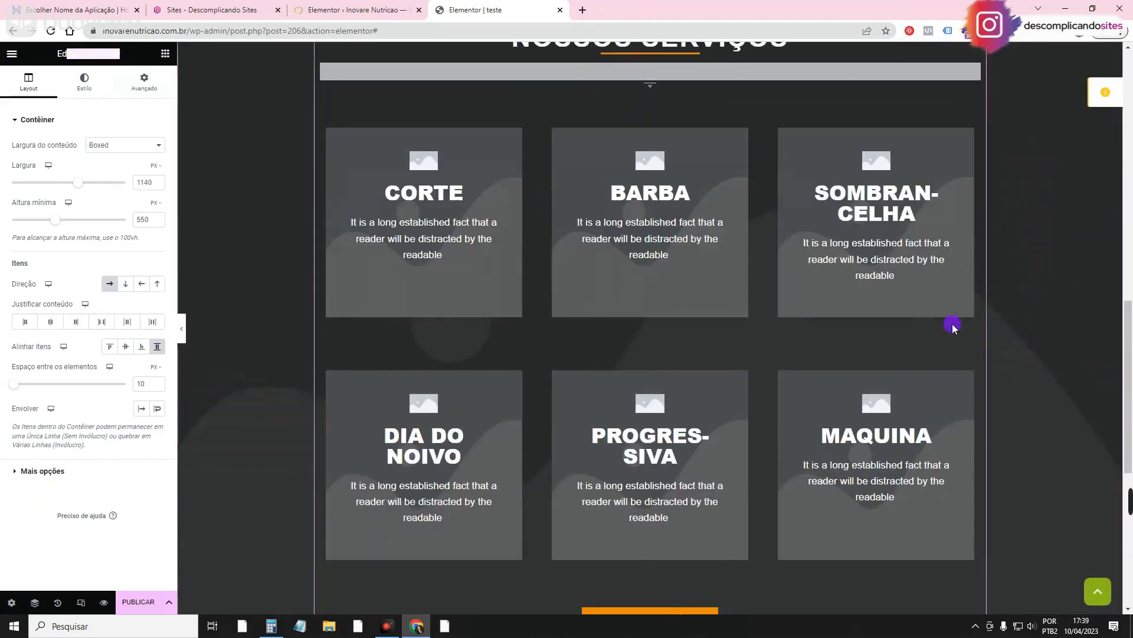
{"action": "scroll", "coordinate": [940, 341], "scroll_direction": "down", "scroll_amount": 4}
{"action": "scroll", "coordinate": [940, 341], "scroll_direction": "up", "scroll_amount": 5}
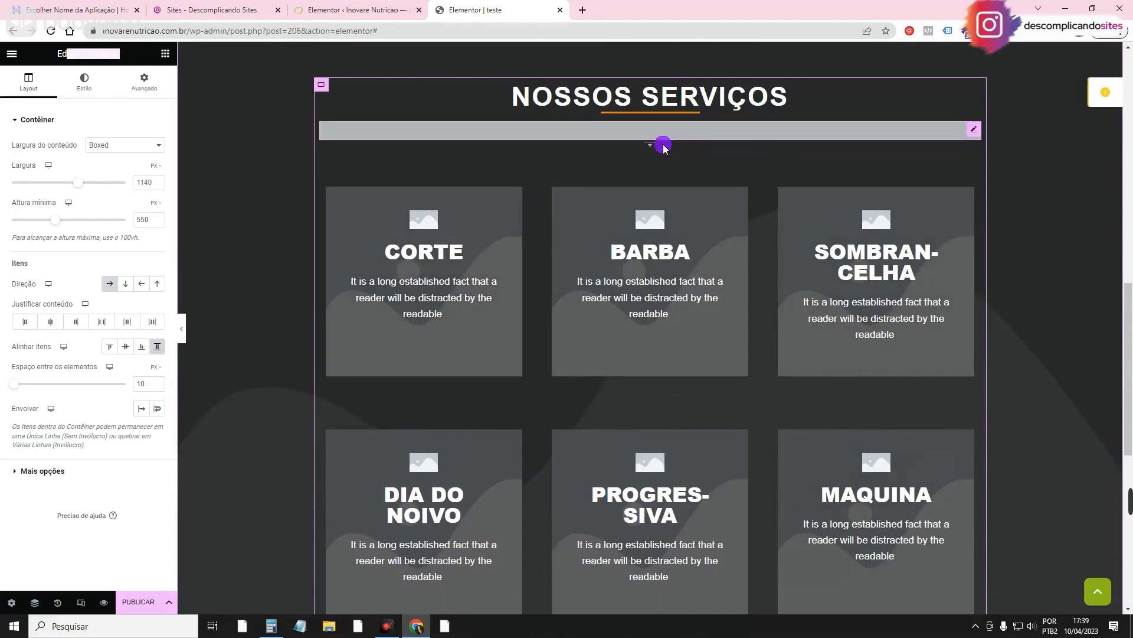
{"action": "scroll", "coordinate": [664, 146], "scroll_direction": "up", "scroll_amount": 8}
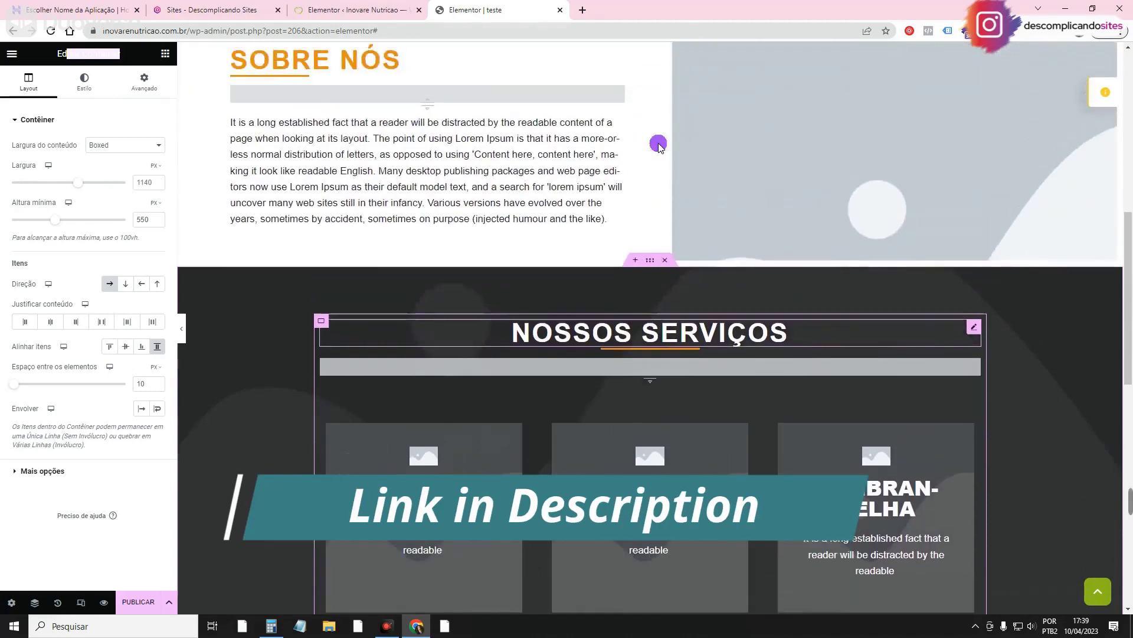
{"action": "scroll", "coordinate": [659, 146], "scroll_direction": "up", "scroll_amount": 5}
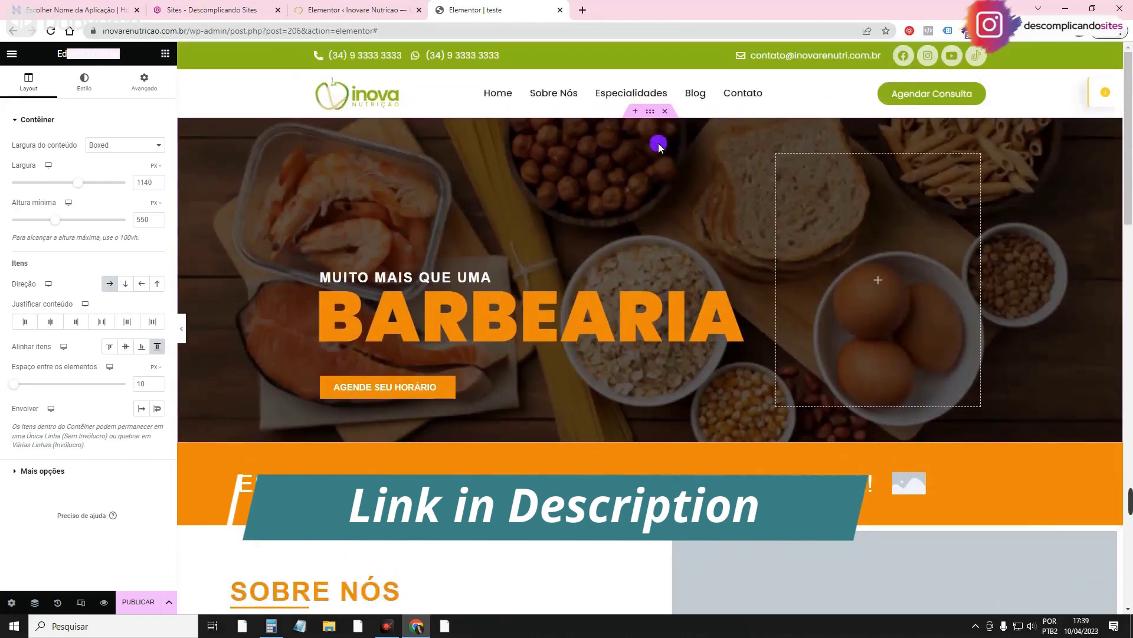